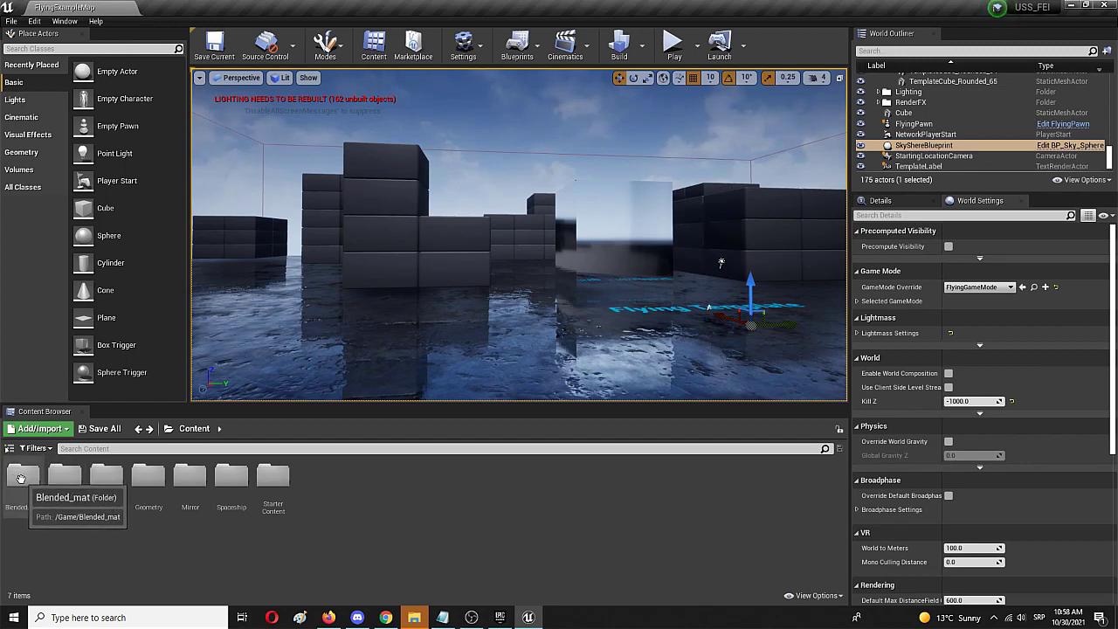
# Step: Inside the Blended_mat folder, add a Material asset named Blend_mat and open it in the Material Editor
pyautogui.doubleClick(21, 478)
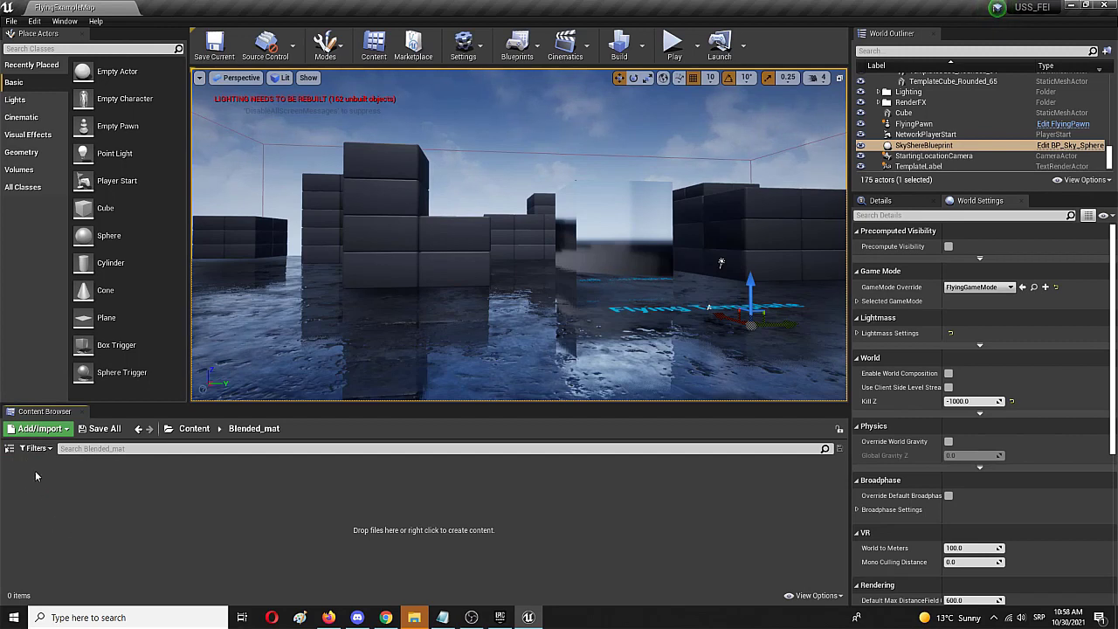
pyautogui.rightClick(42, 489)
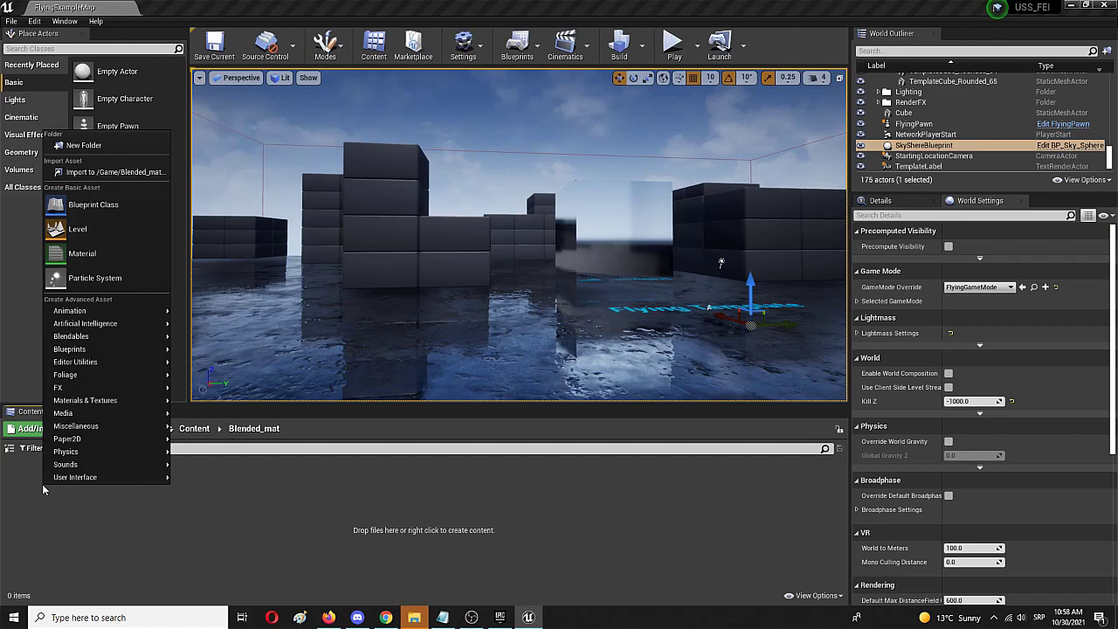
pyautogui.moveTo(75, 477)
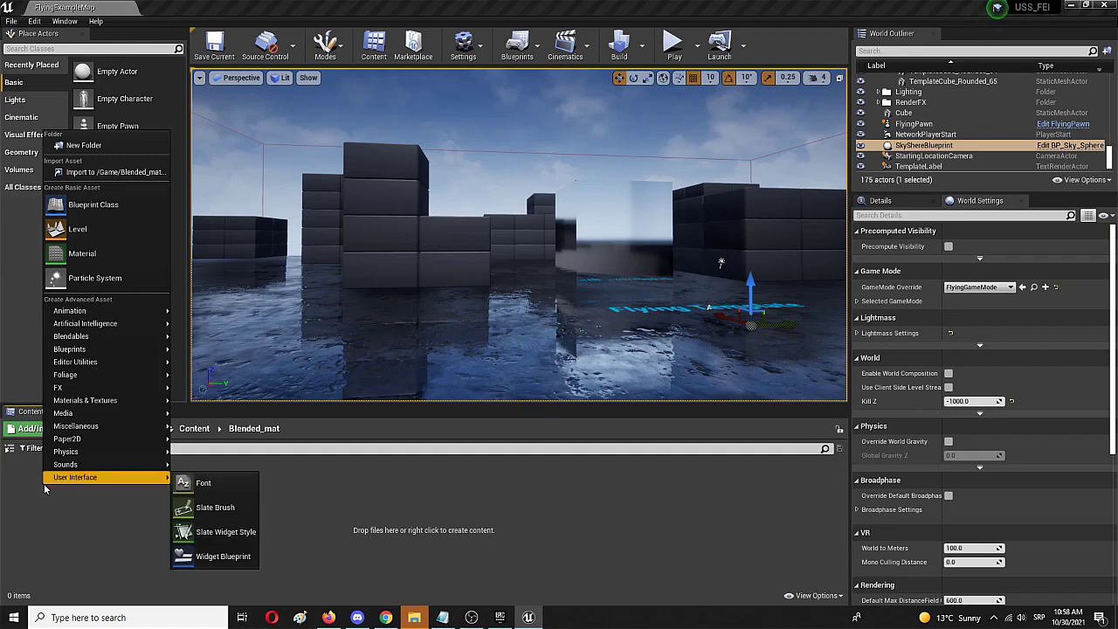
pyautogui.click(99, 253)
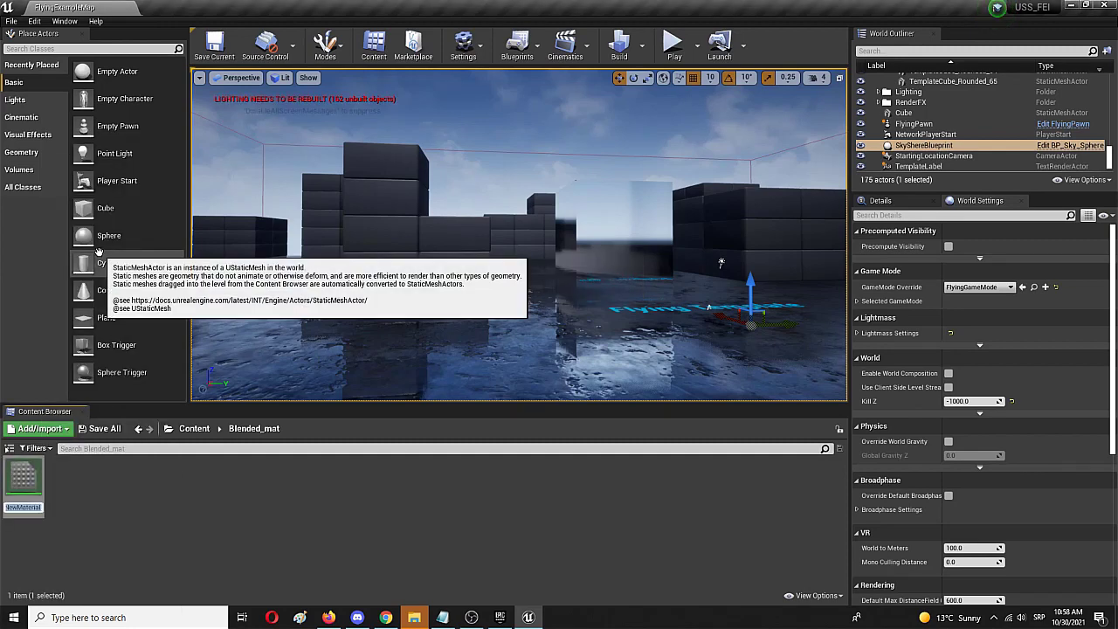
pyautogui.write('Bl')
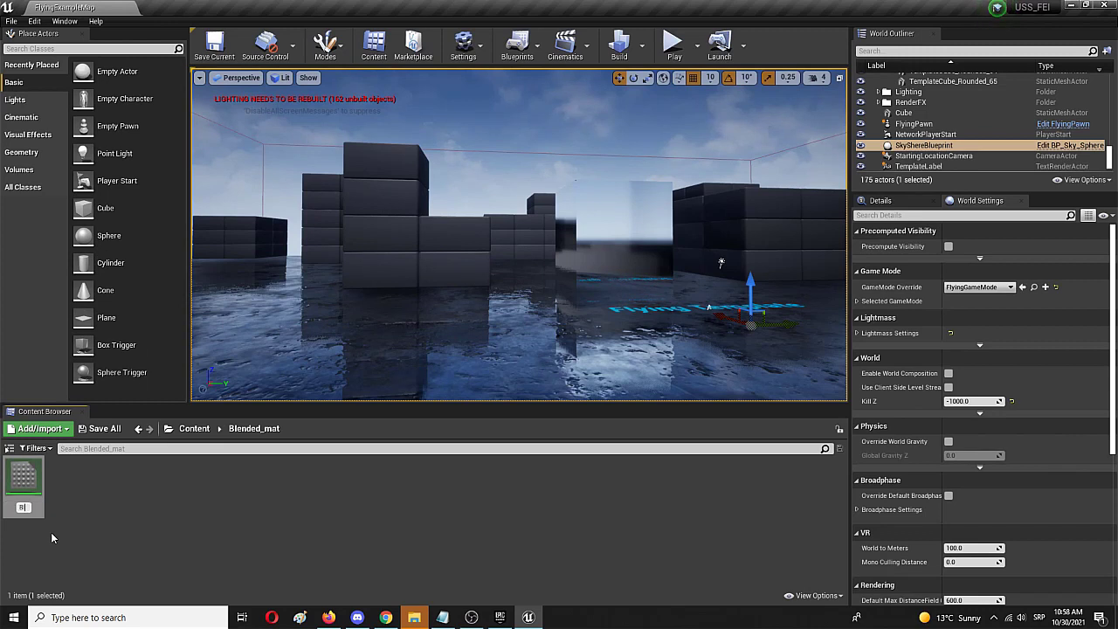
pyautogui.write('ended_mat')
pyautogui.press('Return')
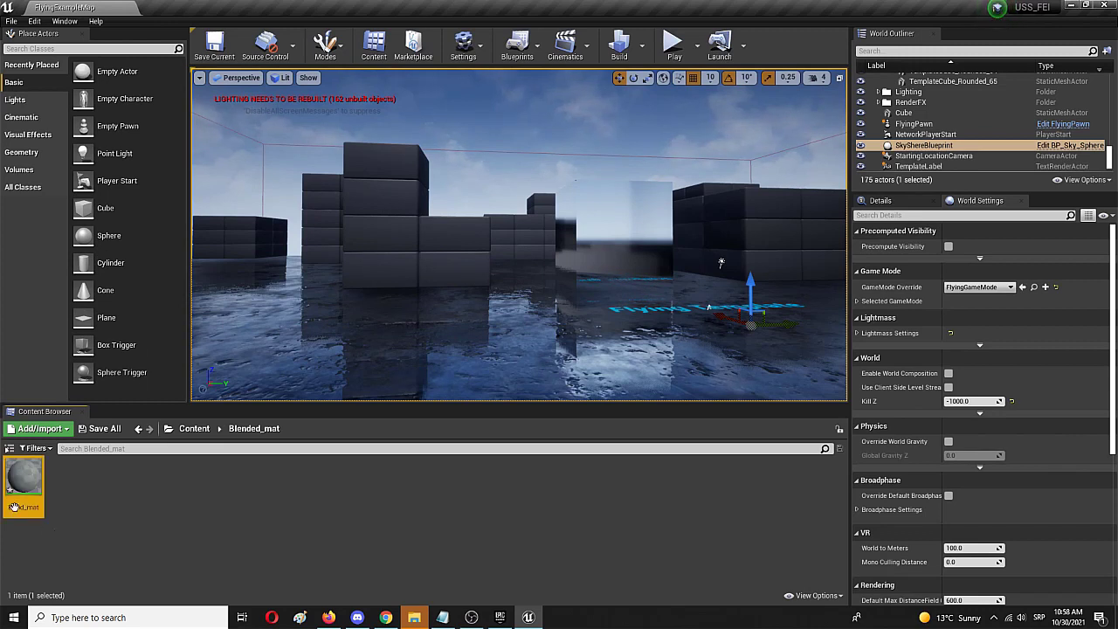
pyautogui.doubleClick(22, 486)
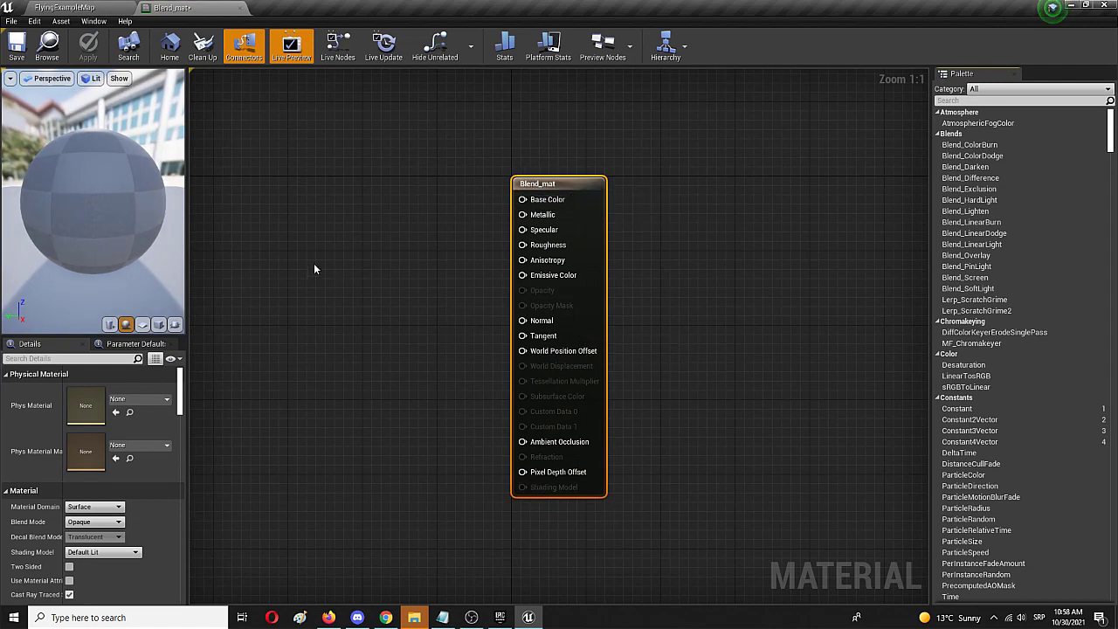
# Step: Add a Texture Sample node left of the output node and place a duplicate directly below it
pyautogui.moveTo(314, 269); pyautogui.dragTo(463, 295, button='right')
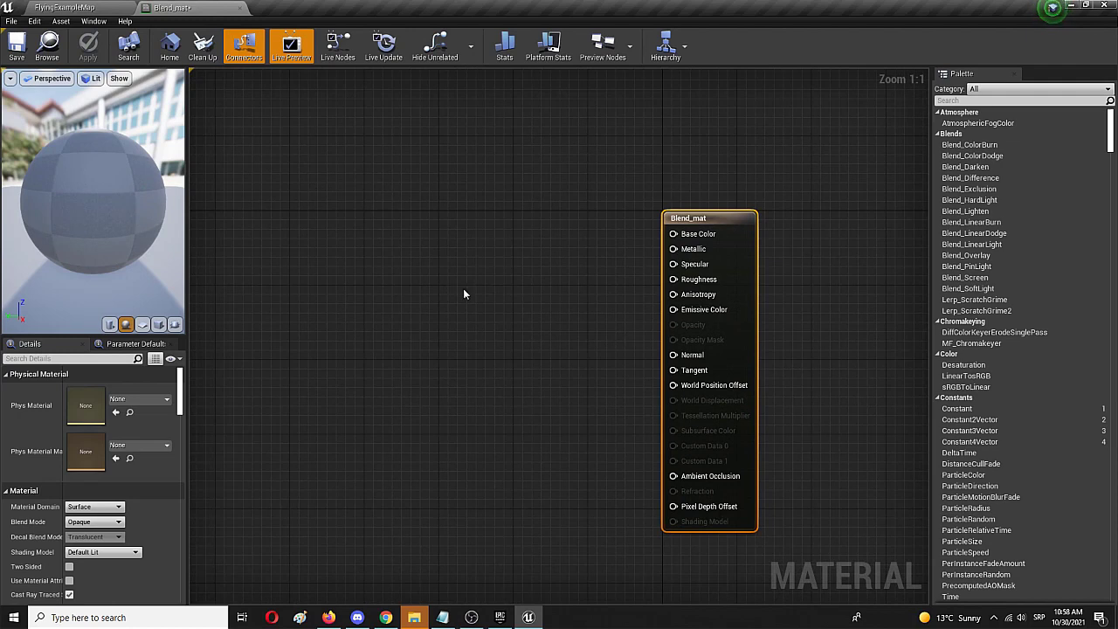
pyautogui.rightClick(367, 230)
pyautogui.write('textu')
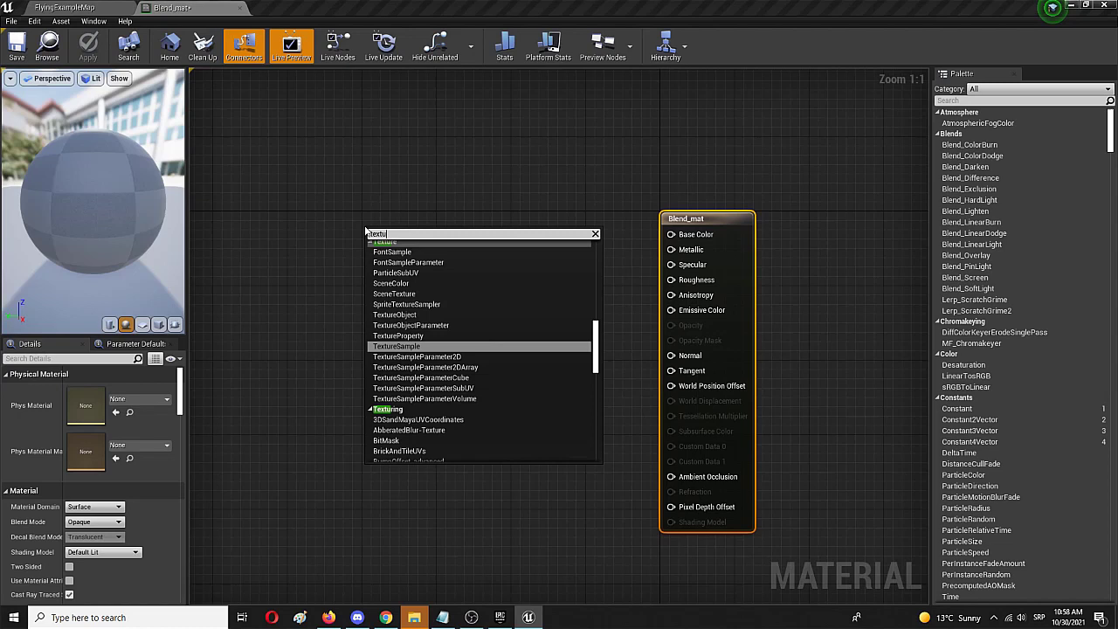
pyautogui.write('re sam')
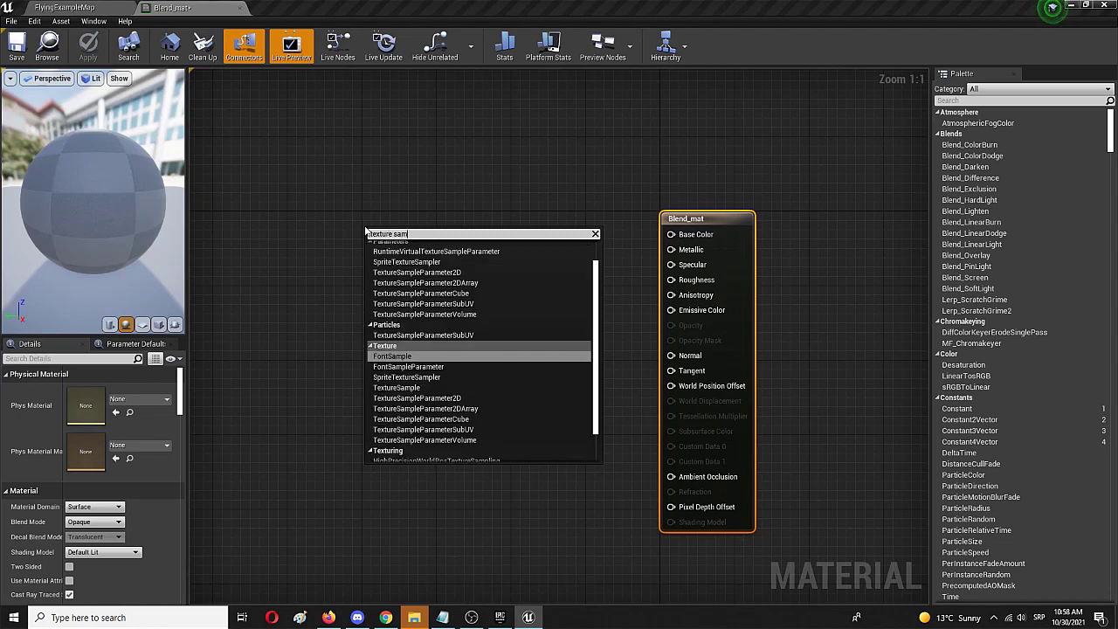
pyautogui.click(426, 387)
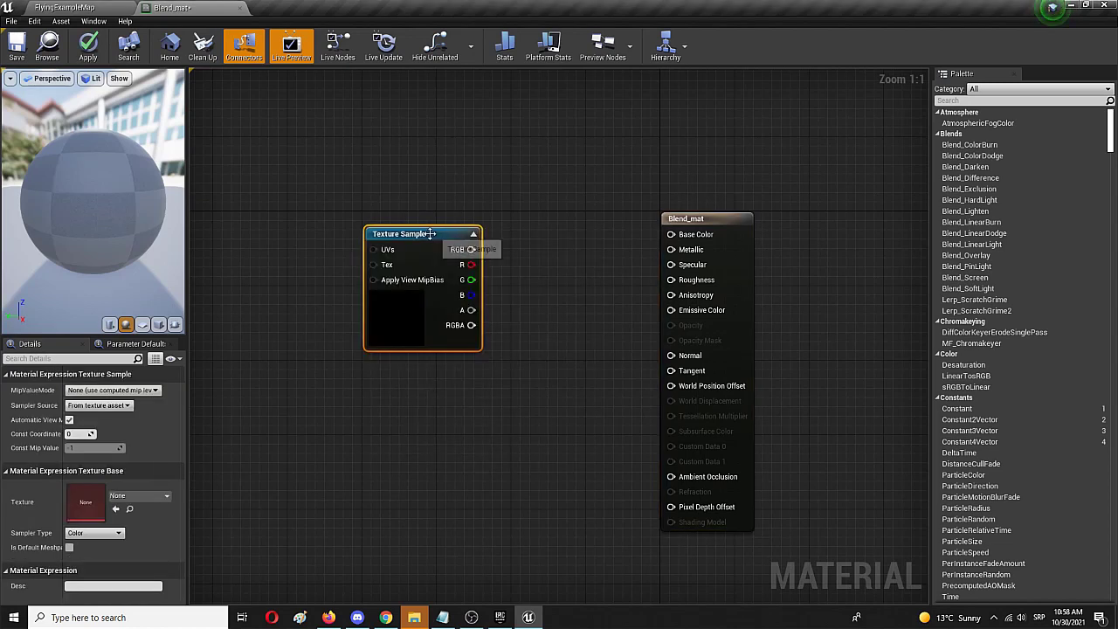
pyautogui.moveTo(430, 234); pyautogui.dragTo(394, 185)
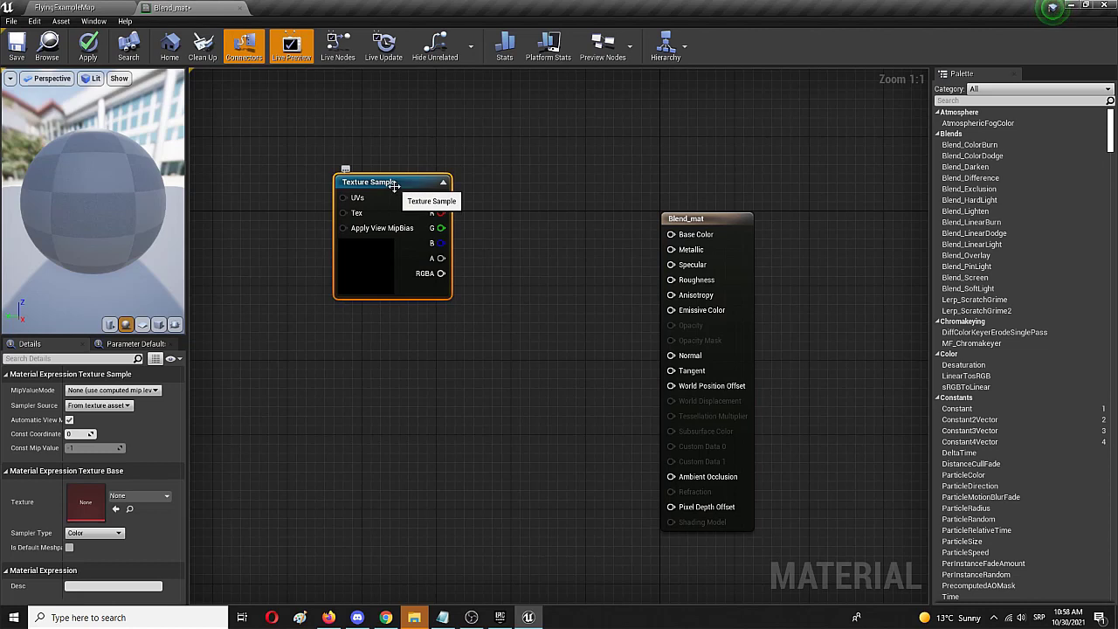
pyautogui.hotkey('ctrl', 'w')
pyautogui.moveTo(468, 185)
pyautogui.mouseDown()
pyautogui.moveTo(406, 356)
pyautogui.moveTo(415, 328)
pyautogui.mouseUp()
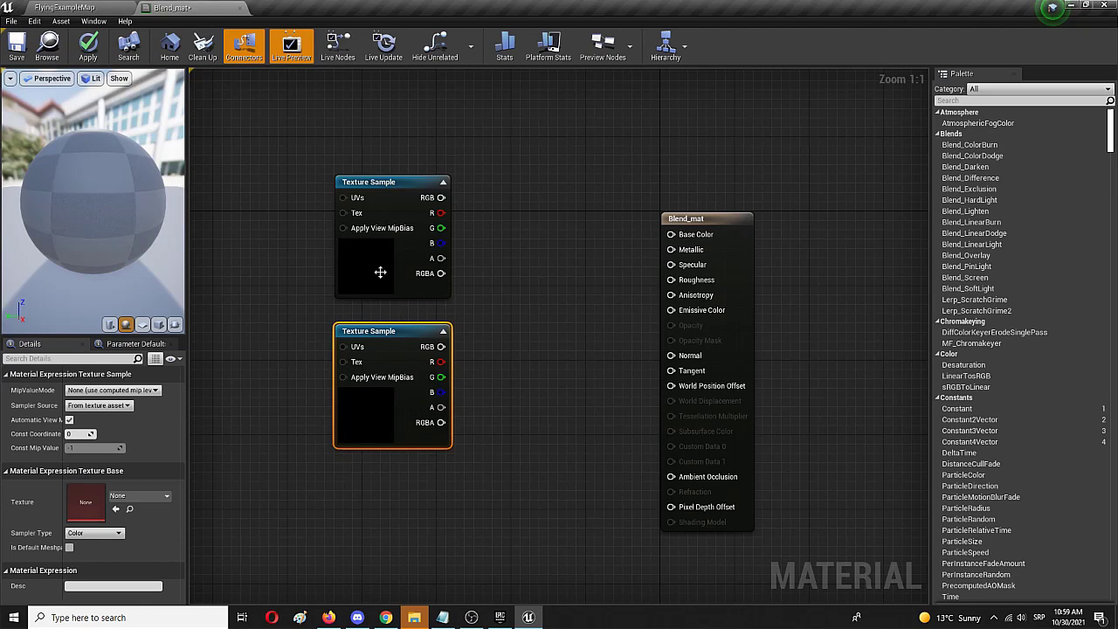
# Step: Set the upper Texture Sample's texture to T_Metal_Gold_D from the Details texture list
pyautogui.click(400, 256)
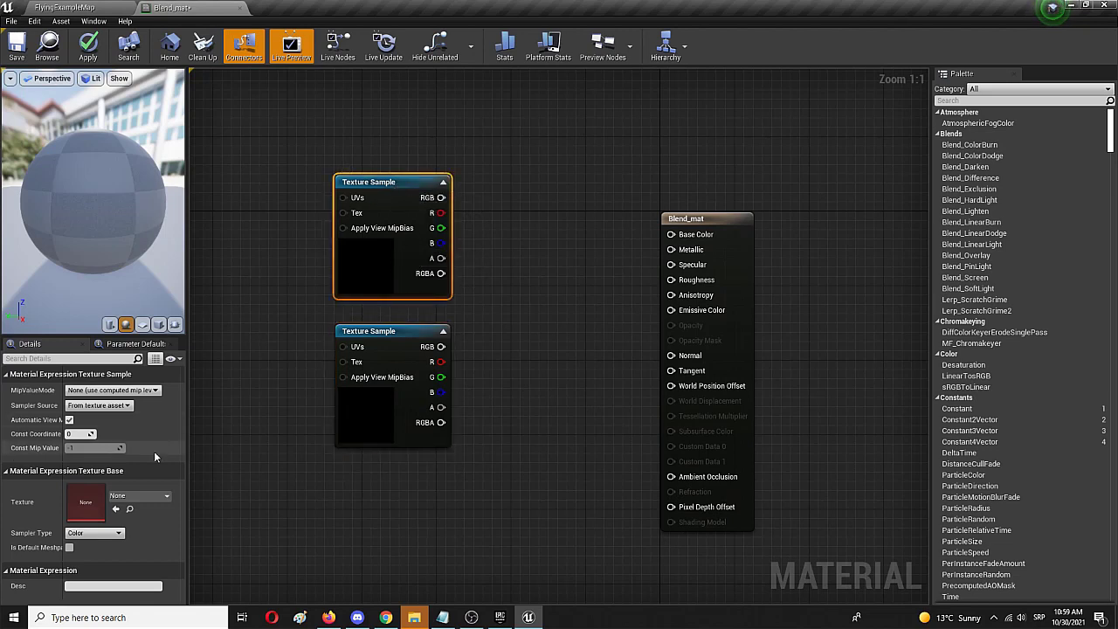
pyautogui.click(139, 496)
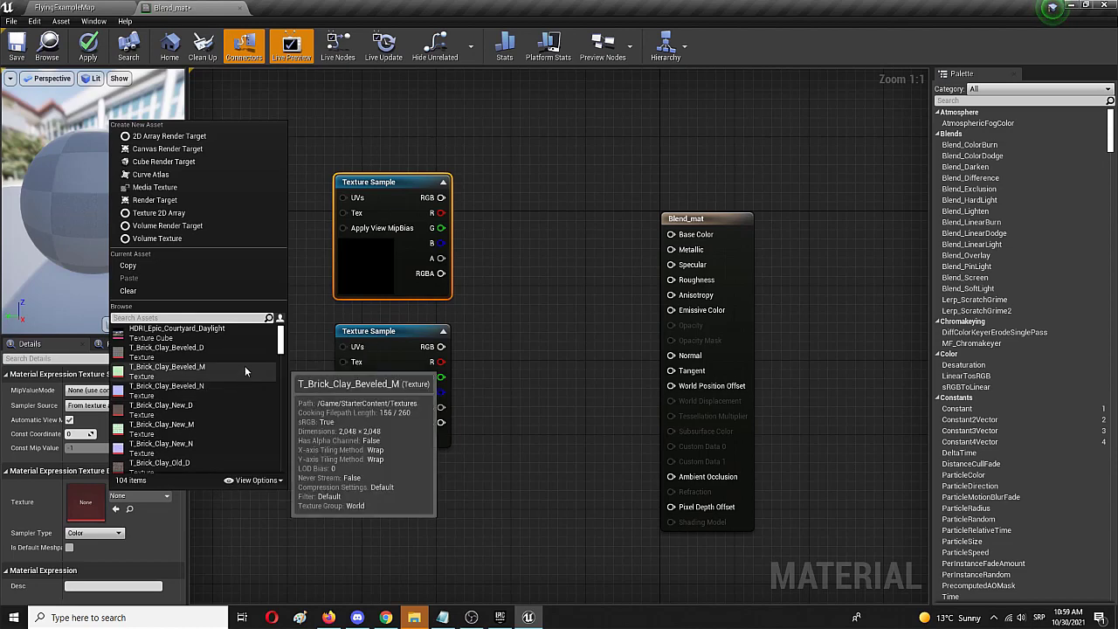
pyautogui.scroll(-2, 244, 369)
pyautogui.scroll(-2, 243, 371)
pyautogui.scroll(-3, 243, 370)
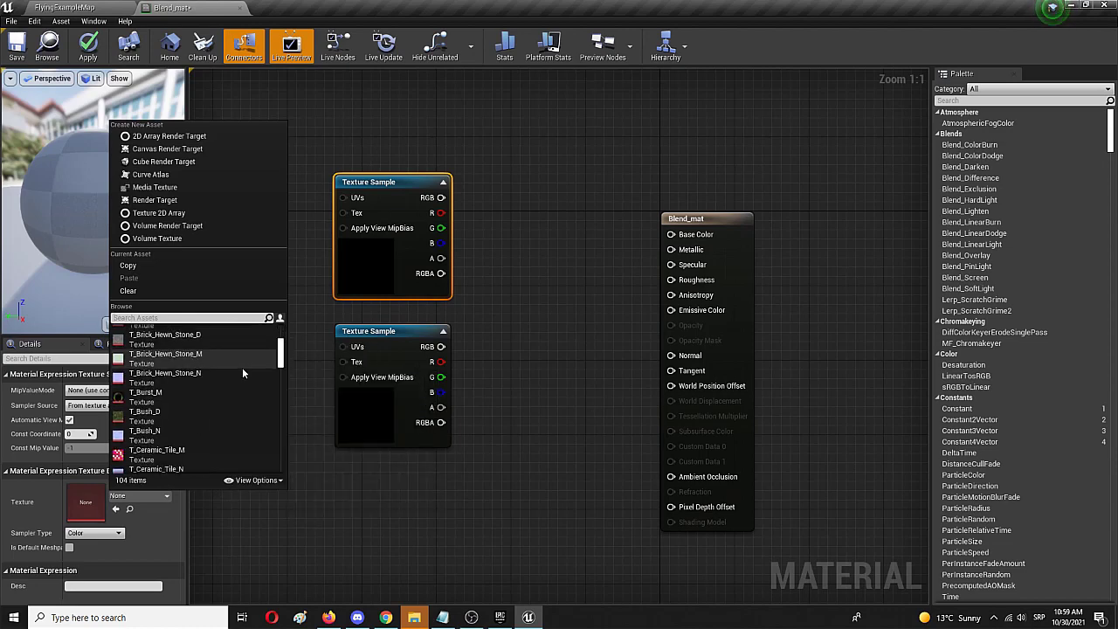
pyautogui.scroll(-2, 242, 367)
pyautogui.scroll(-2, 241, 367)
pyautogui.scroll(-2, 241, 367)
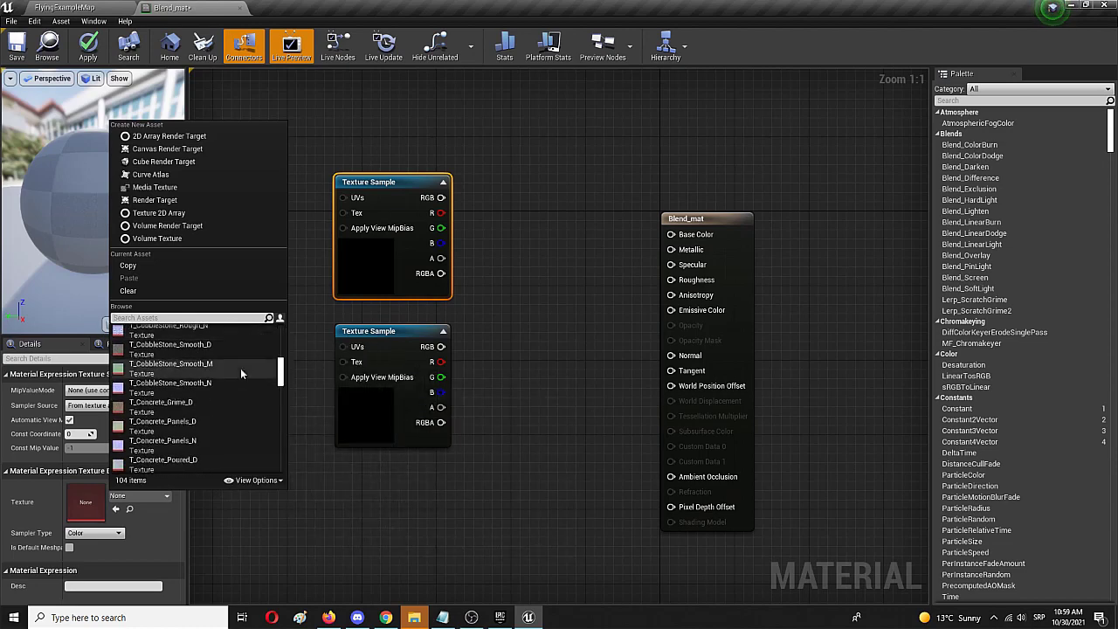
pyautogui.scroll(-2, 240, 368)
pyautogui.scroll(-2, 241, 368)
pyautogui.scroll(-2, 240, 368)
pyautogui.scroll(-2, 240, 367)
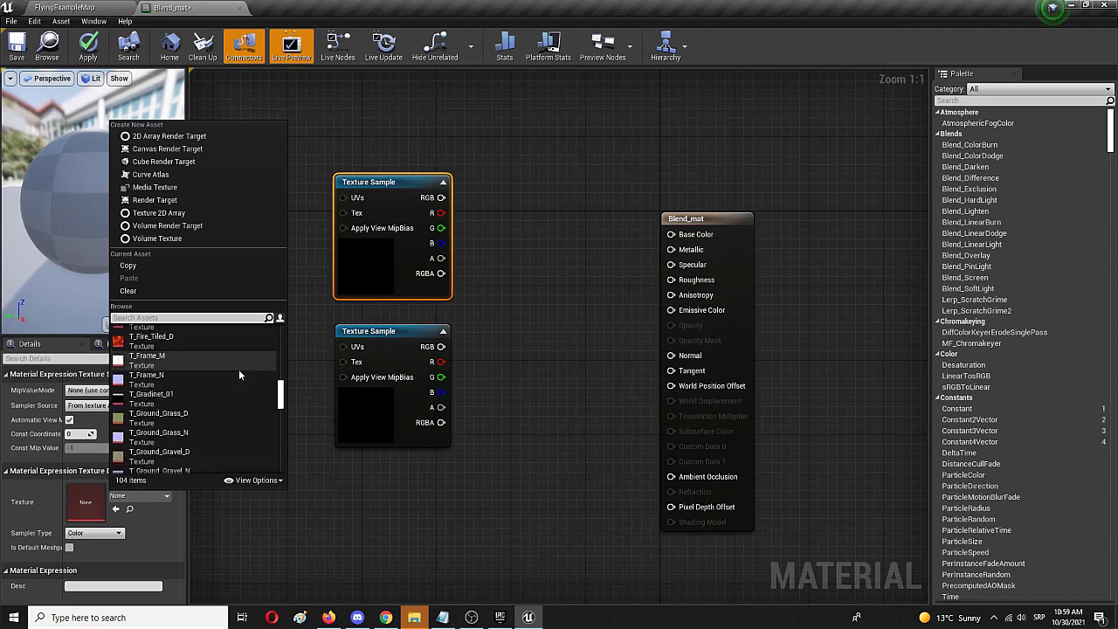
pyautogui.scroll(-3, 238, 369)
pyautogui.scroll(-3, 238, 368)
pyautogui.scroll(-3, 238, 370)
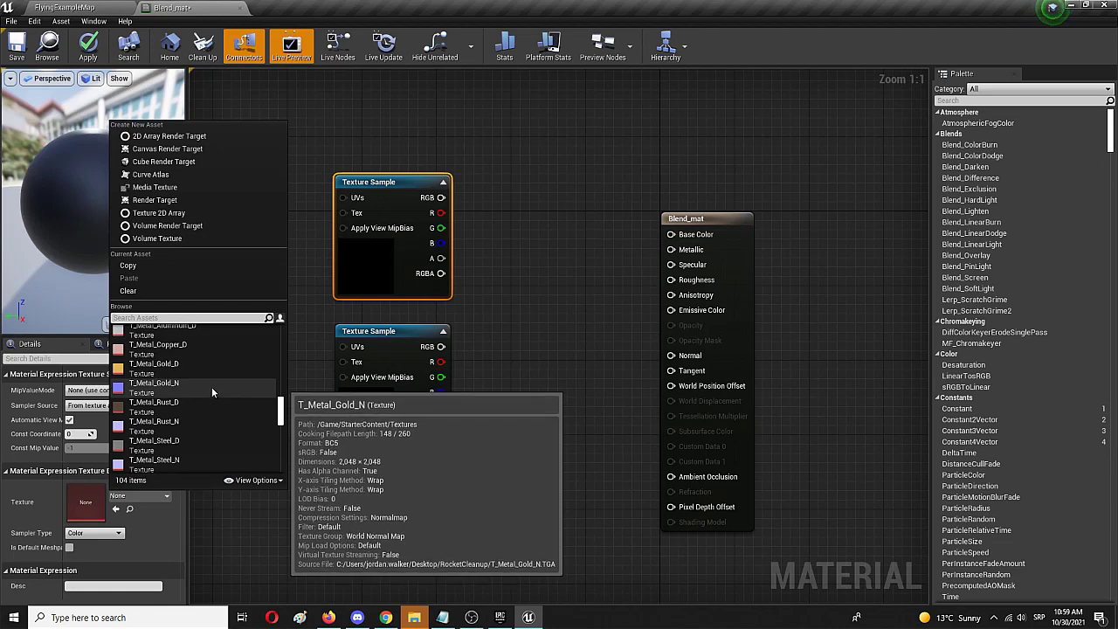
pyautogui.click(213, 371)
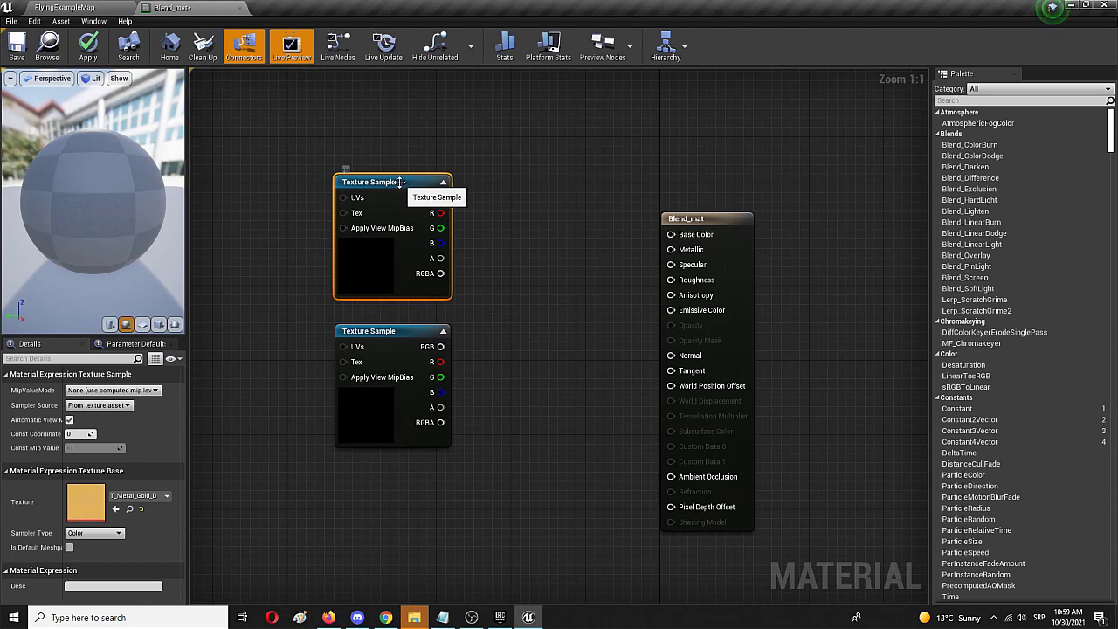
# Step: Set the lower Texture Sample's texture to T_CobbleStone_Pebble_N from the Details texture list
pyautogui.click(388, 331)
pyautogui.click(140, 496)
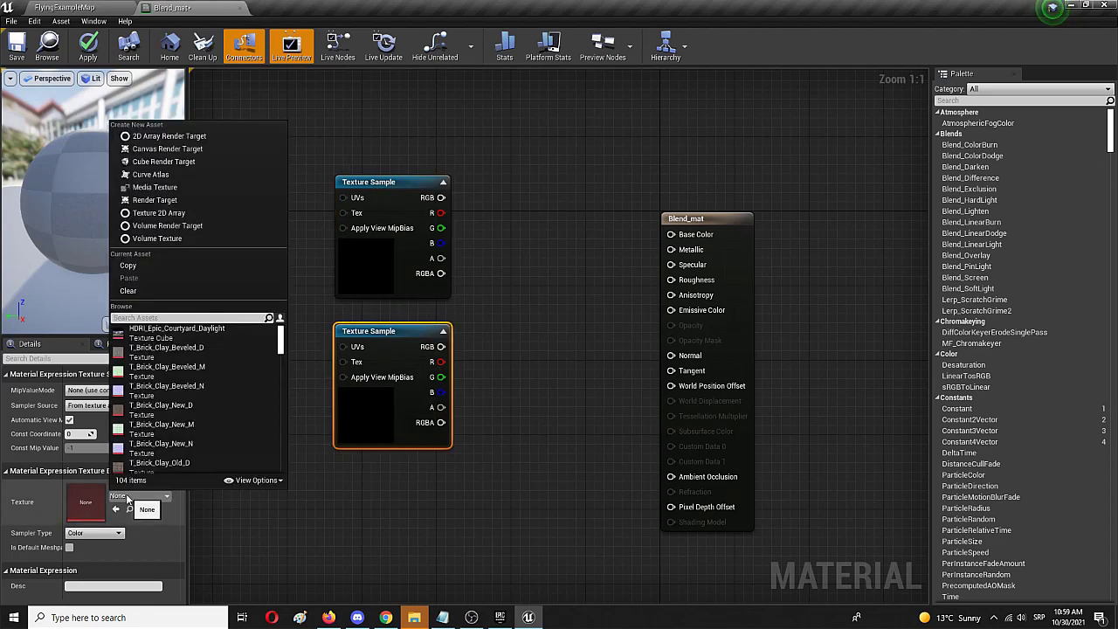
pyautogui.moveTo(279, 348); pyautogui.dragTo(281, 463)
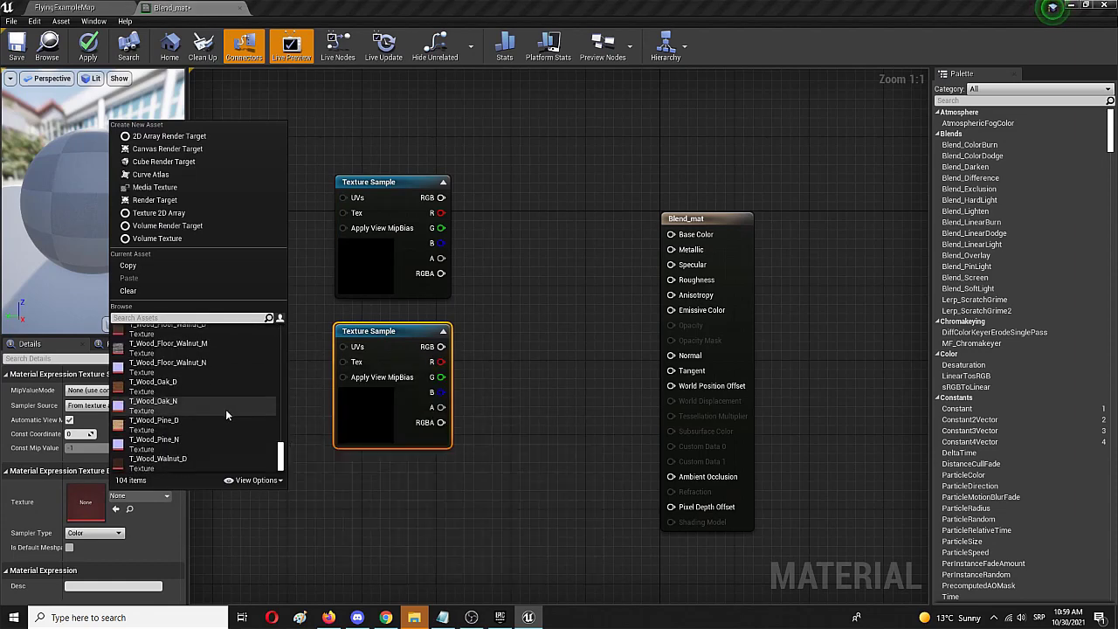
pyautogui.scroll(2, 225, 409)
pyautogui.scroll(1, 225, 409)
pyautogui.scroll(1, 224, 408)
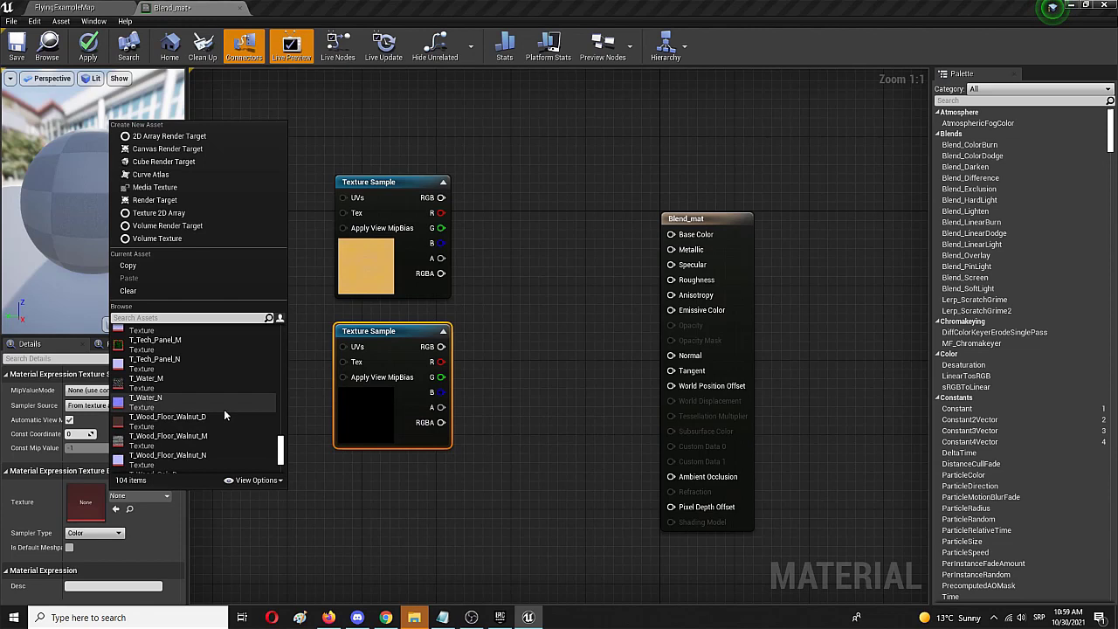
pyautogui.scroll(1, 224, 409)
pyautogui.scroll(2, 224, 409)
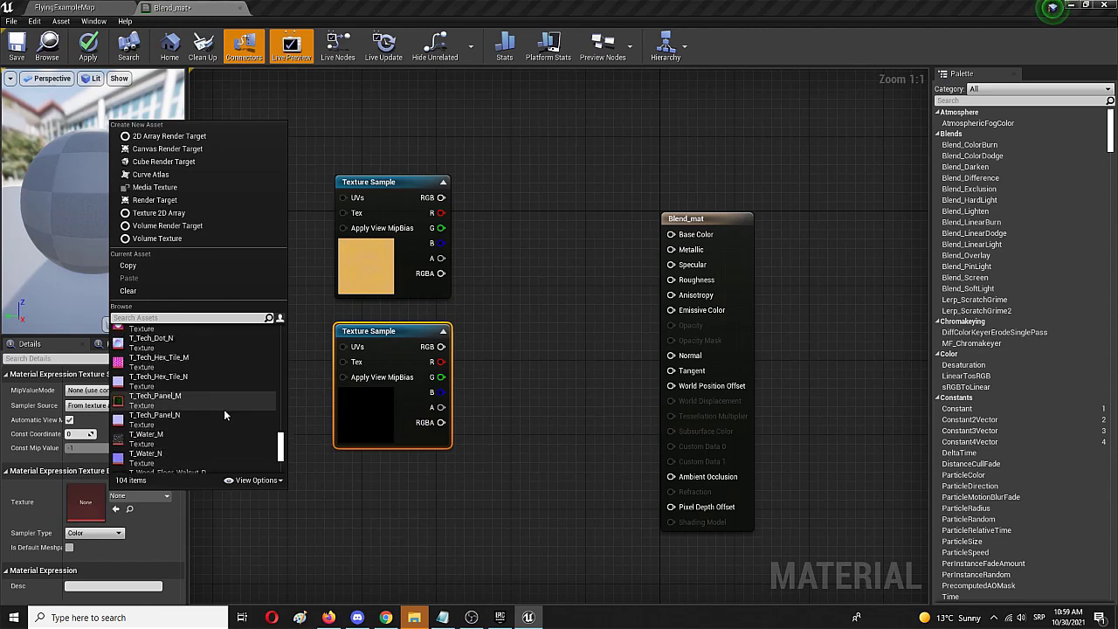
pyautogui.scroll(2, 224, 409)
pyautogui.scroll(2, 223, 409)
pyautogui.scroll(2, 223, 409)
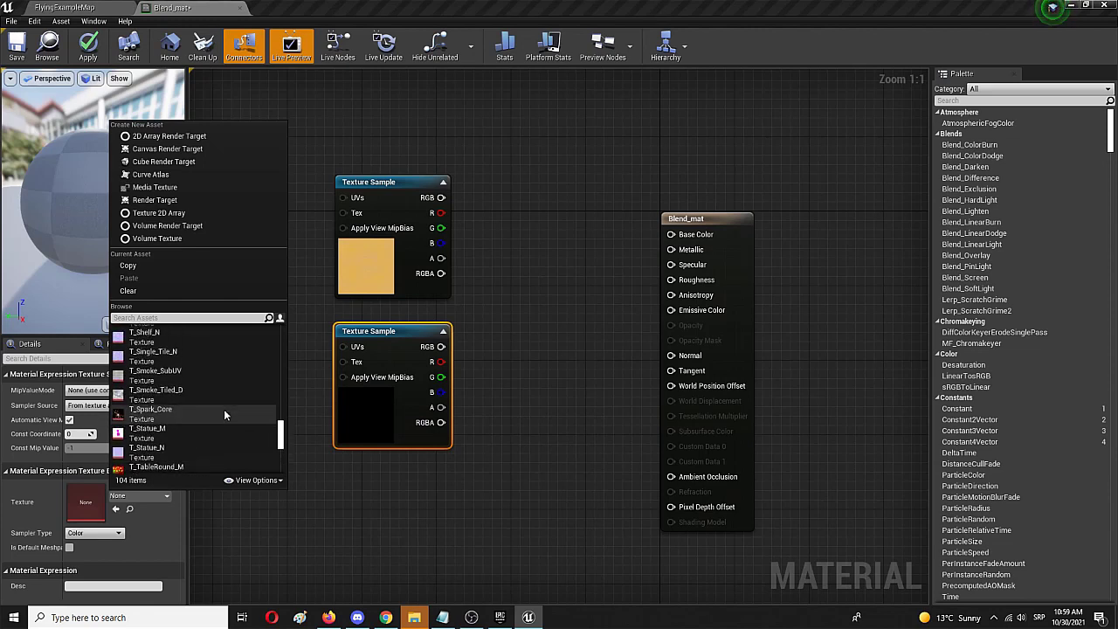
pyautogui.scroll(2, 224, 409)
pyautogui.scroll(1, 223, 409)
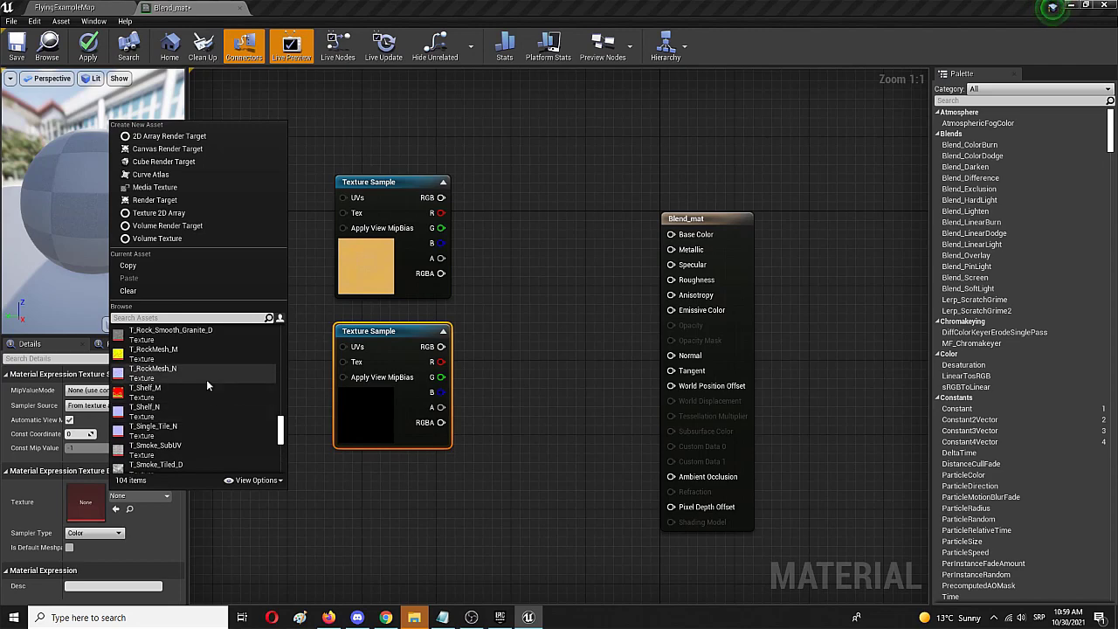
pyautogui.click(281, 384)
pyautogui.moveTo(280, 384); pyautogui.dragTo(280, 365)
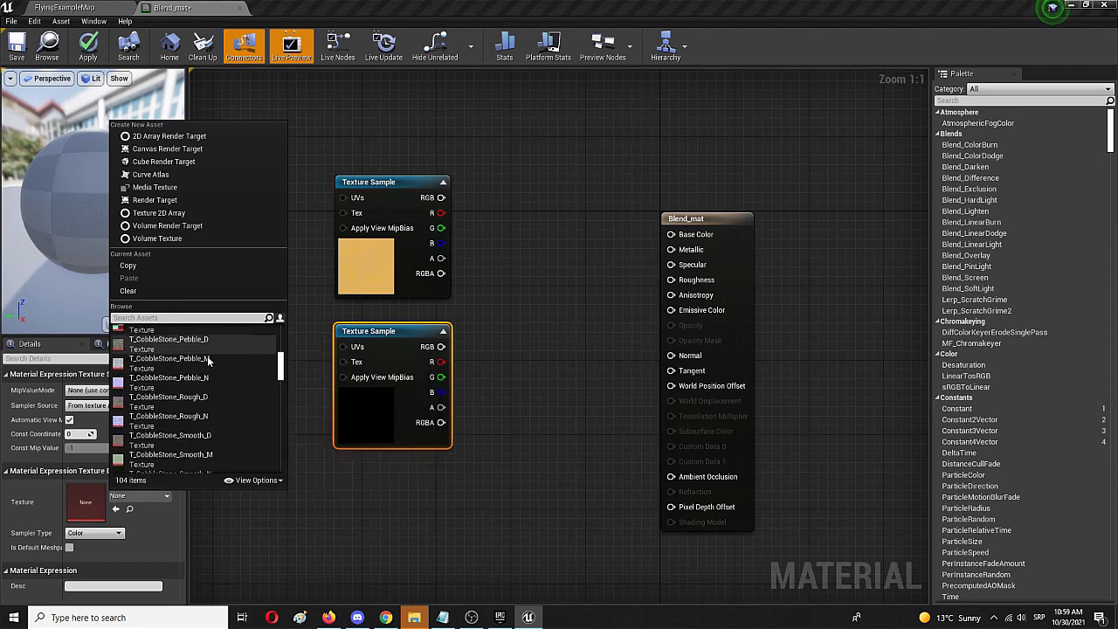
pyautogui.moveTo(169, 378)
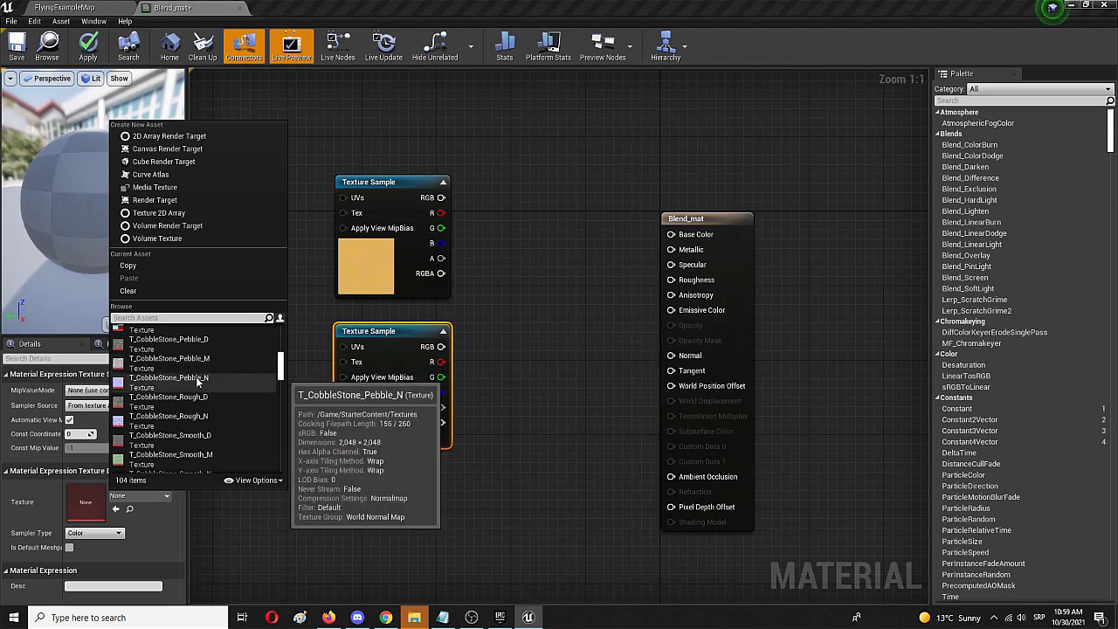
pyautogui.click(195, 377)
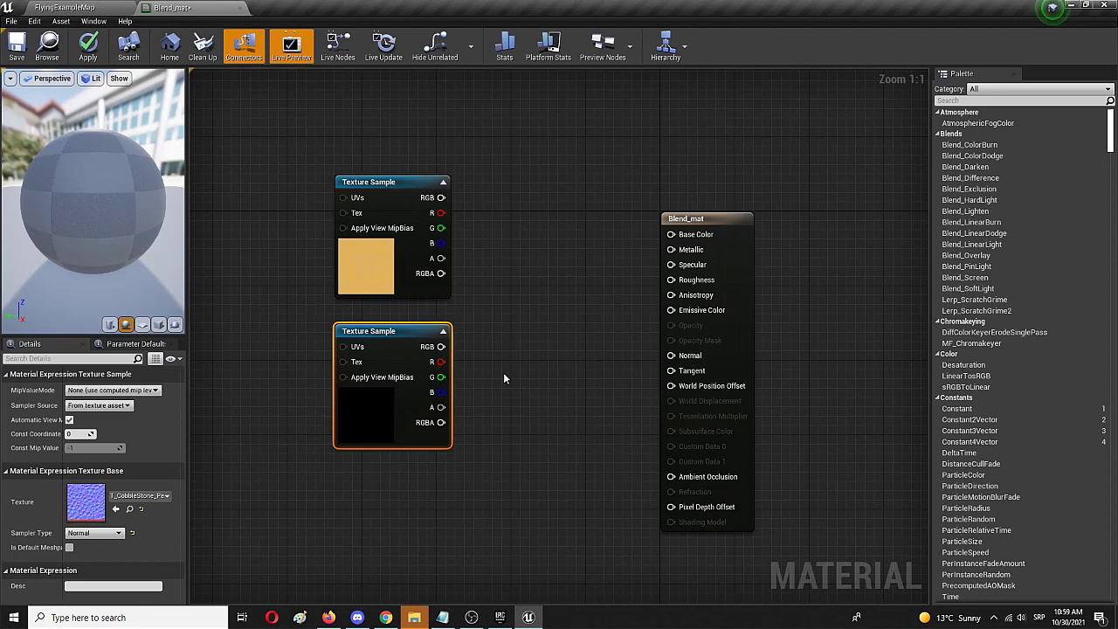
# Step: Add a Lerp node between the Texture Samples and the material output
pyautogui.click(297, 325)
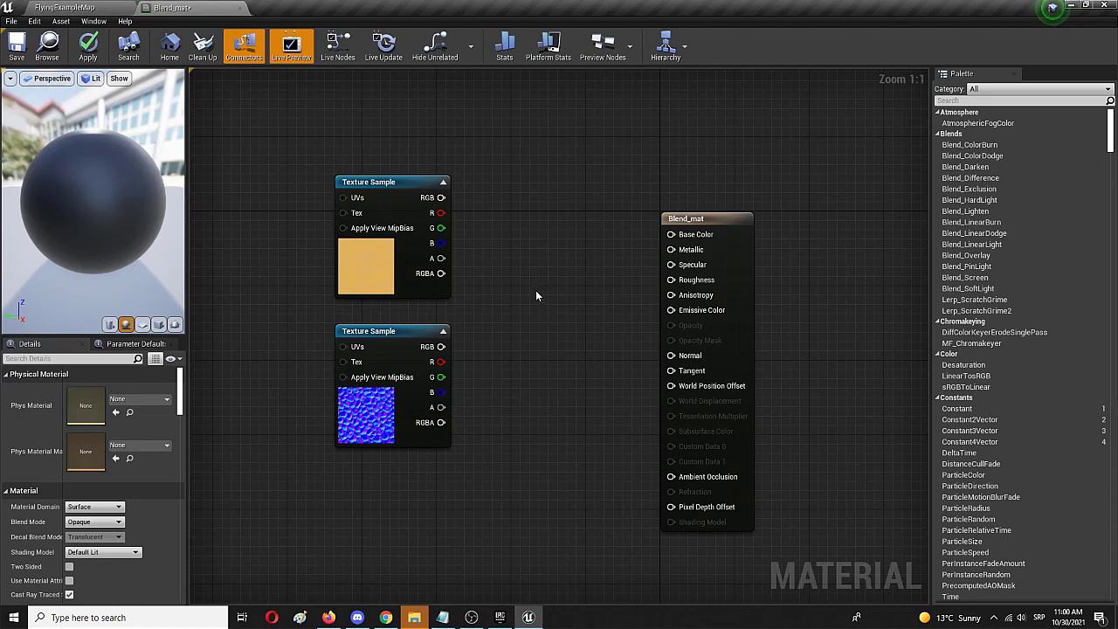
pyautogui.click(536, 296)
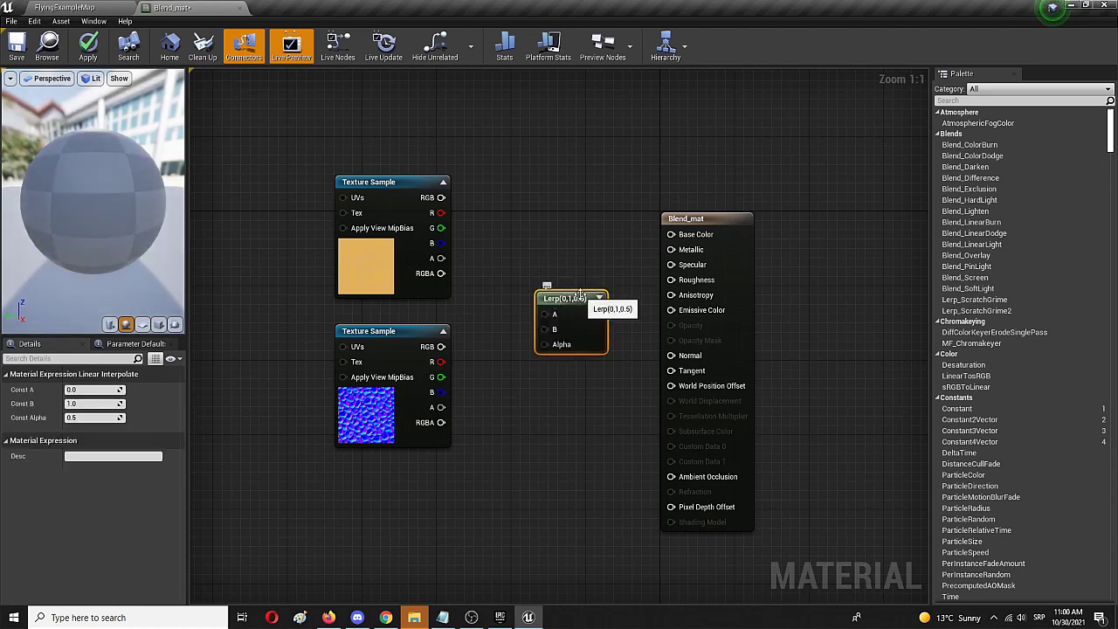
pyautogui.moveTo(581, 299); pyautogui.dragTo(576, 277)
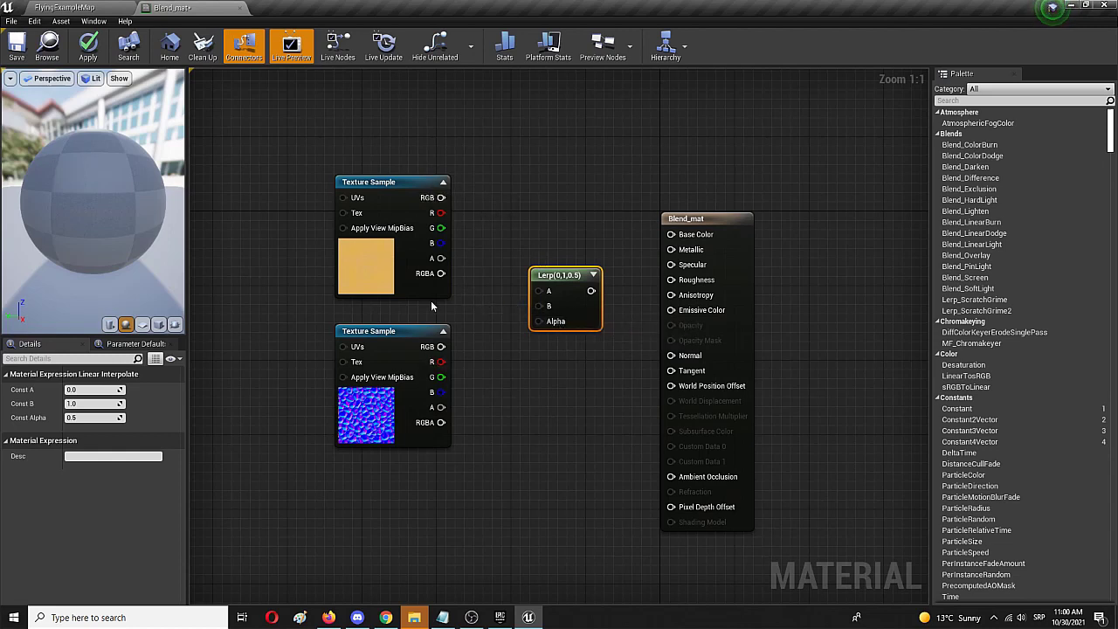
# Step: Wire the gold texture to Lerp A, the pebble texture to B, and the Lerp to Base Color
pyautogui.moveTo(441, 197); pyautogui.dragTo(539, 291)
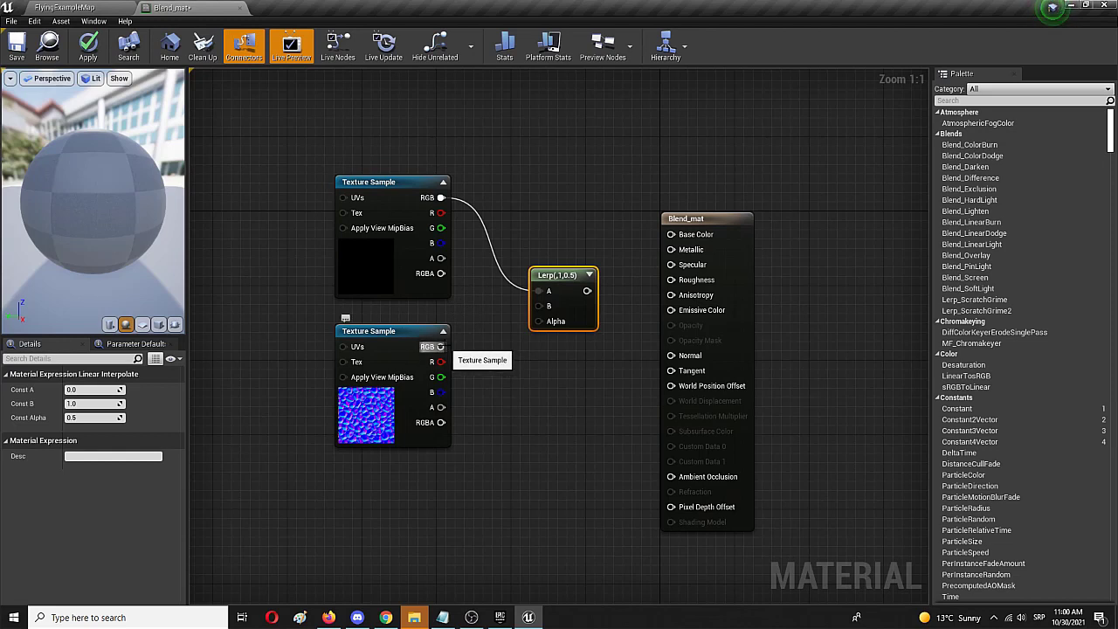
pyautogui.moveTo(441, 346); pyautogui.dragTo(539, 306)
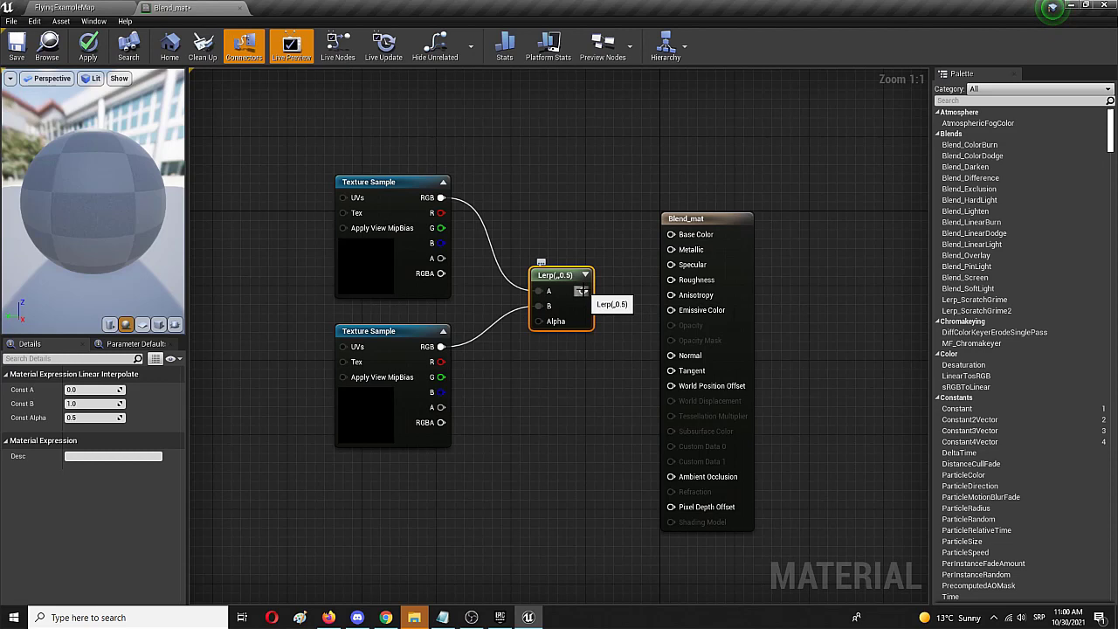
pyautogui.moveTo(582, 291); pyautogui.dragTo(671, 237)
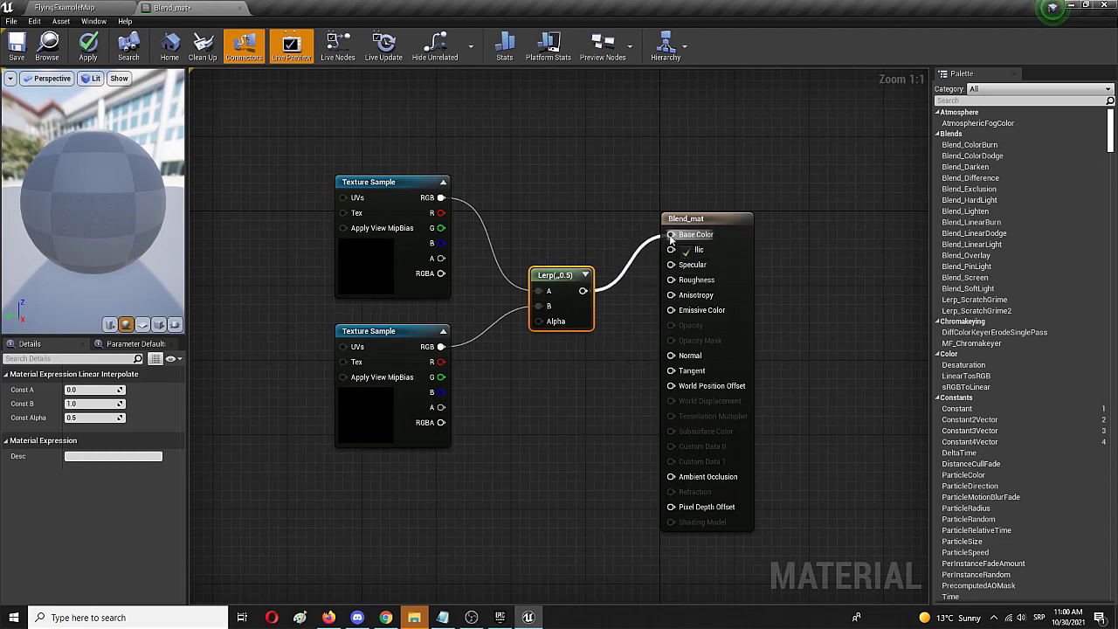
pyautogui.moveTo(560, 283); pyautogui.dragTo(569, 198)
pyautogui.write('0.1')
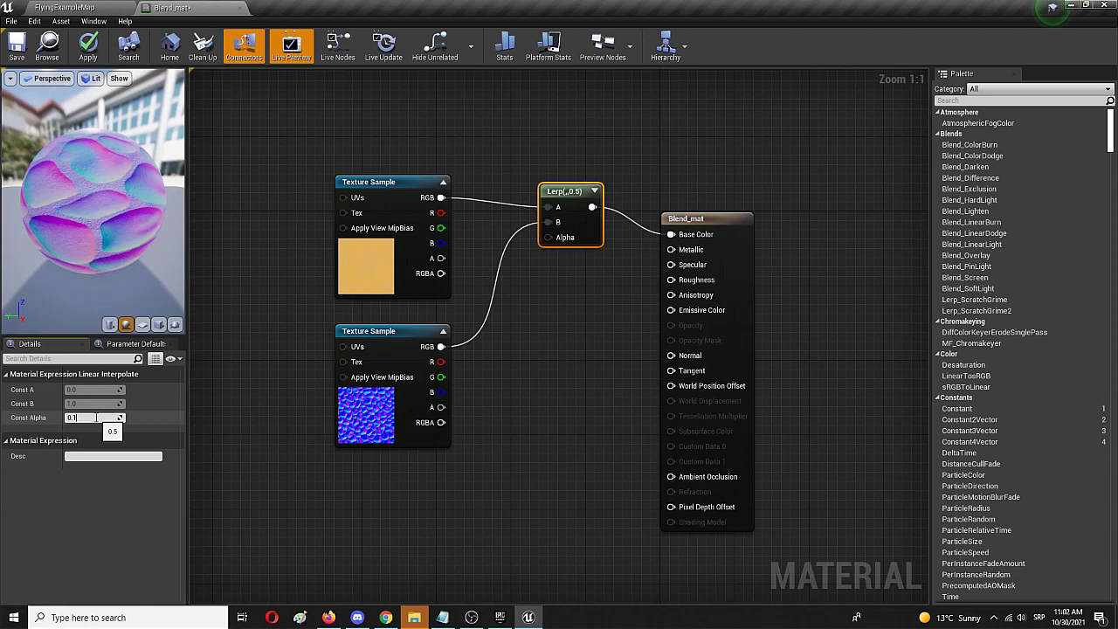
# Step: Change the Lerp node's Const Alpha from 0.1 to 0.9
pyautogui.click(209, 385)
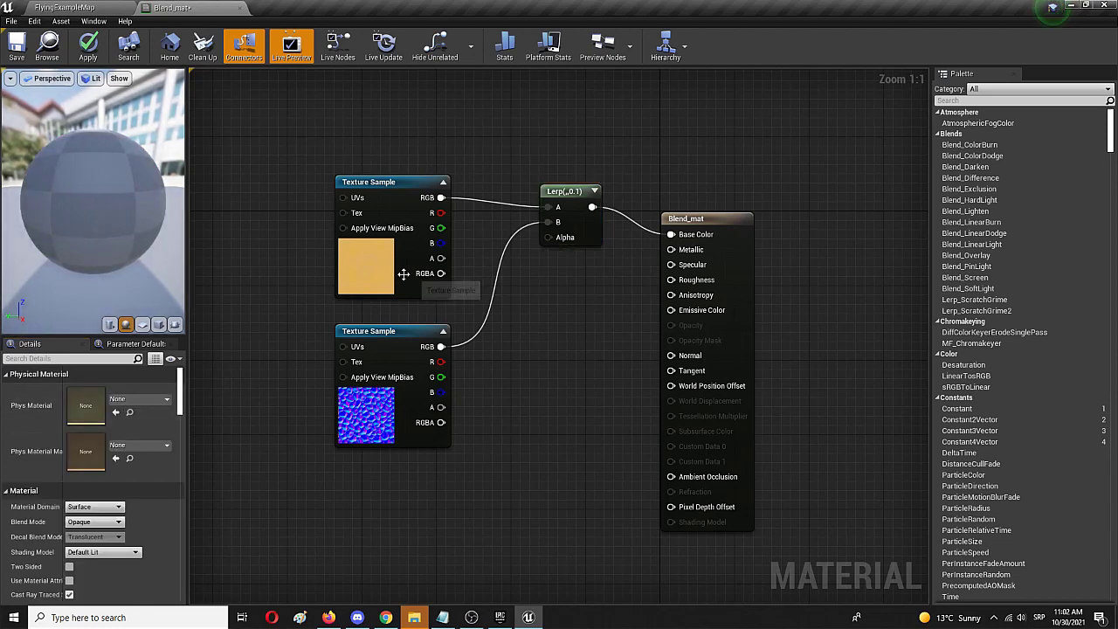
pyautogui.click(581, 229)
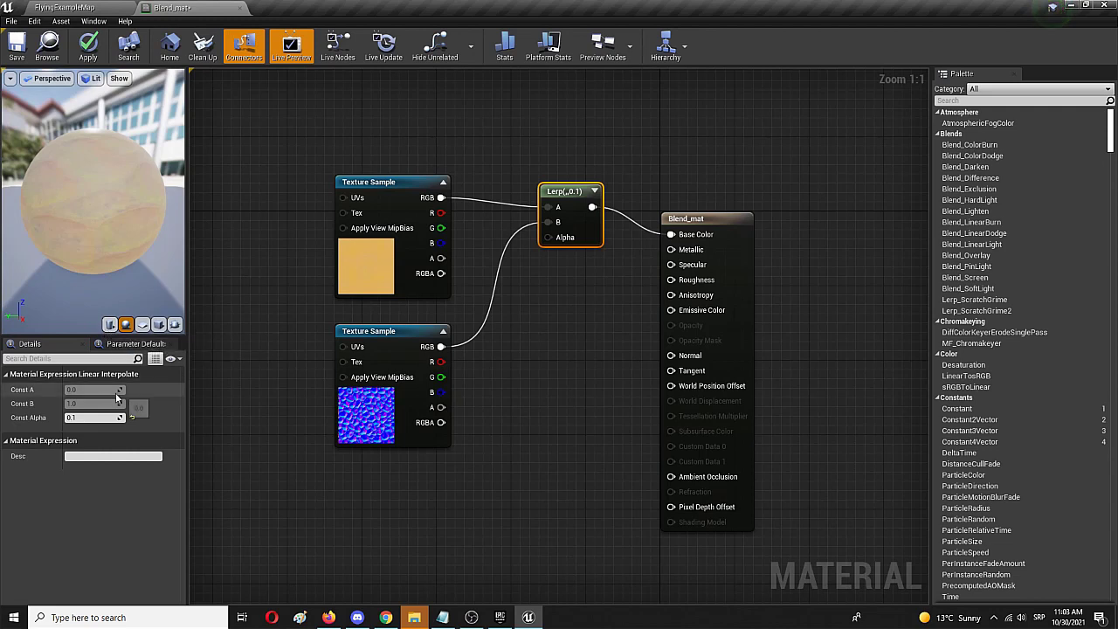
pyautogui.click(95, 417)
pyautogui.write('0.5')
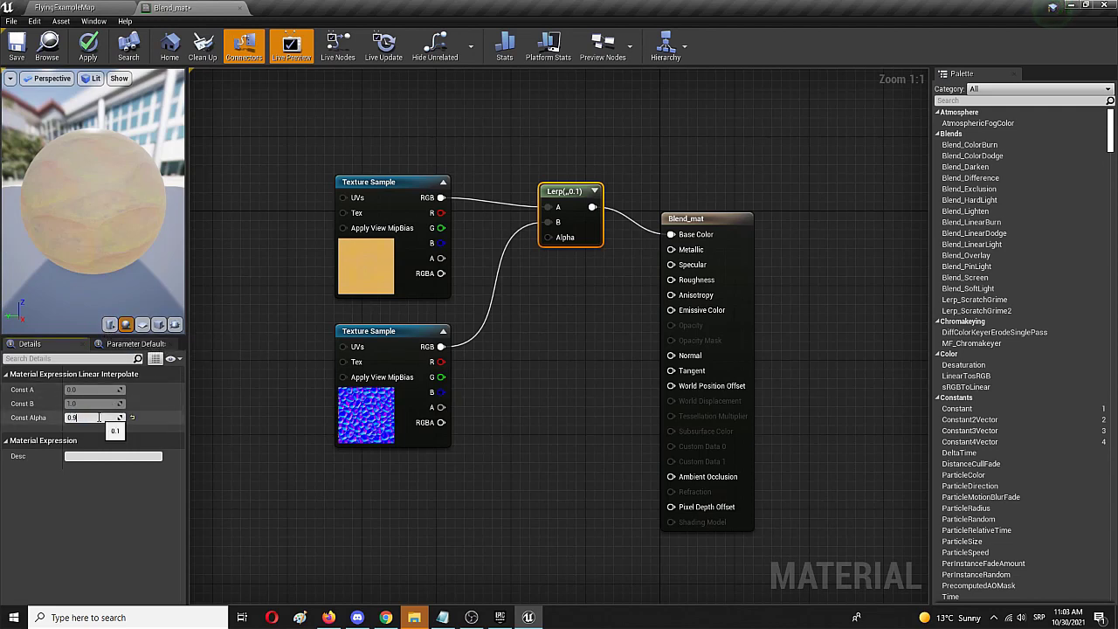
pyautogui.click(236, 411)
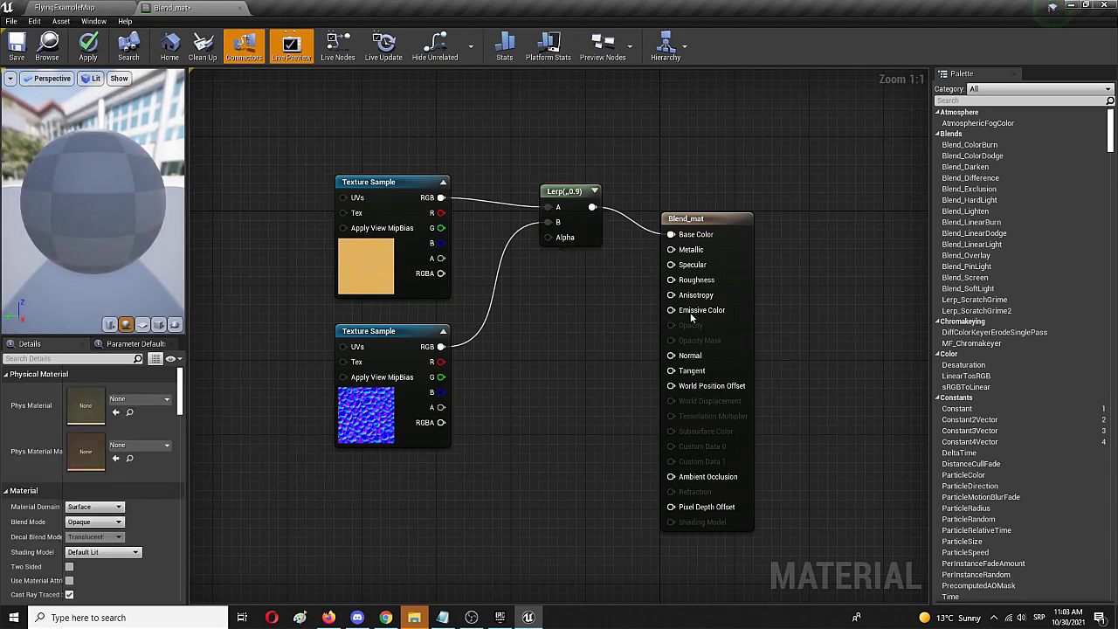
# Step: Align the output and gold texture nodes with the Lerp, then save Blend_mat
pyautogui.moveTo(665, 224); pyautogui.dragTo(671, 196)
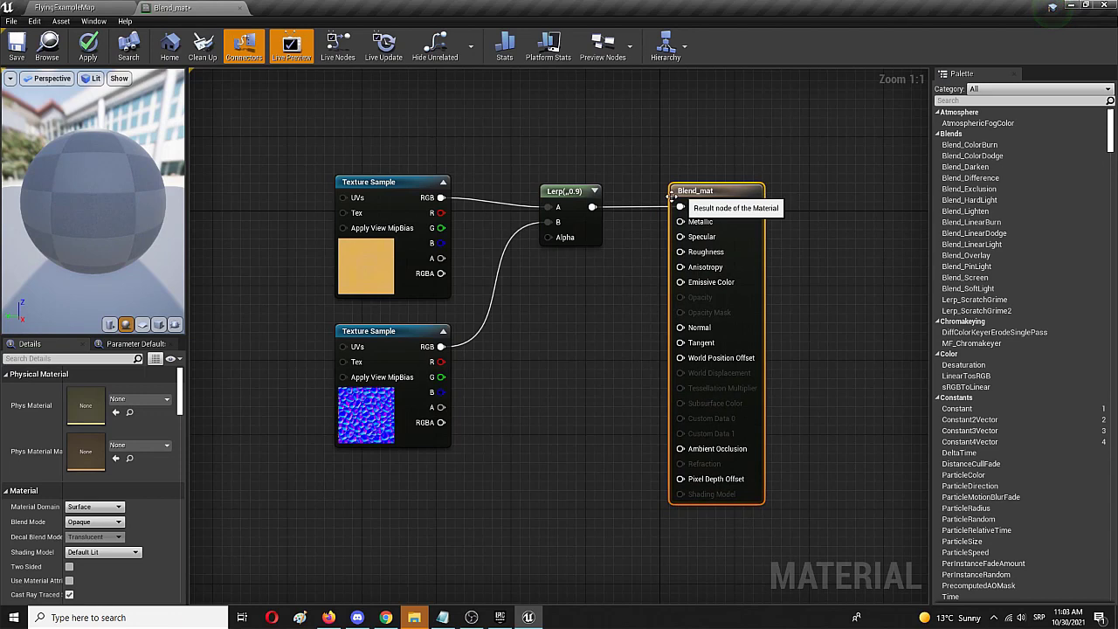
pyautogui.click(582, 289)
pyautogui.moveTo(405, 180); pyautogui.dragTo(404, 191)
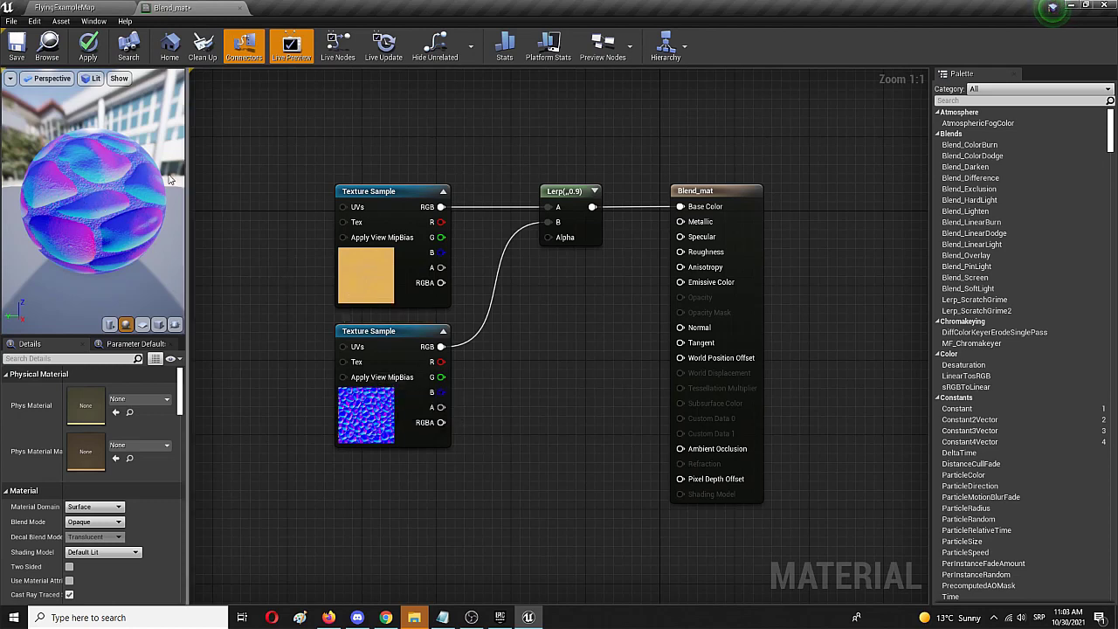
pyautogui.click(25, 56)
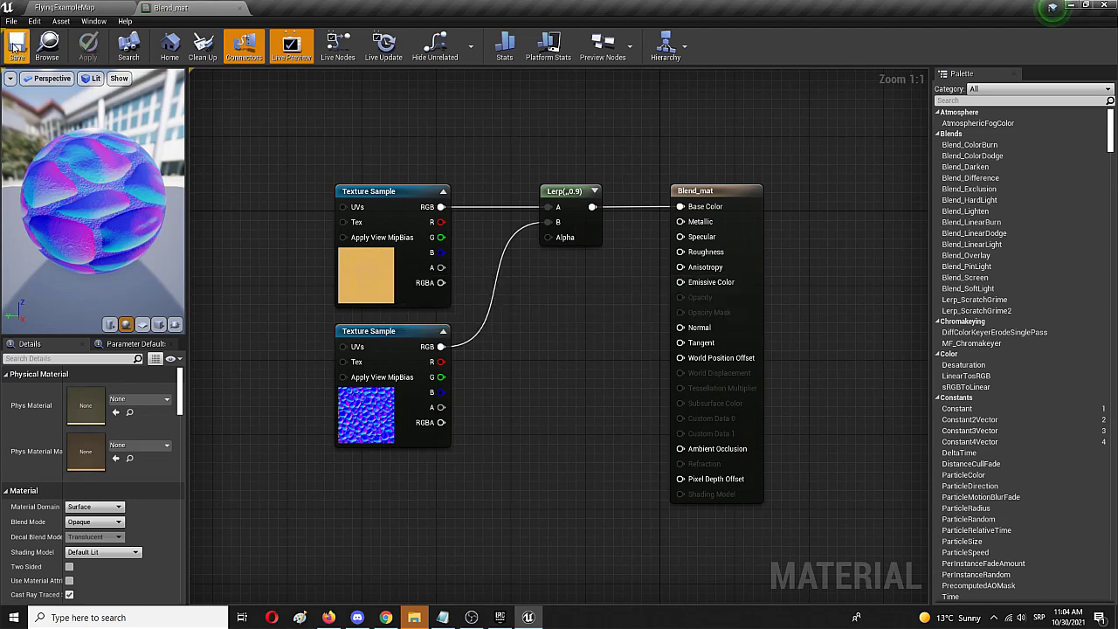
# Step: Return to the Flying level and place a new cube among the pillars
pyautogui.click(240, 8)
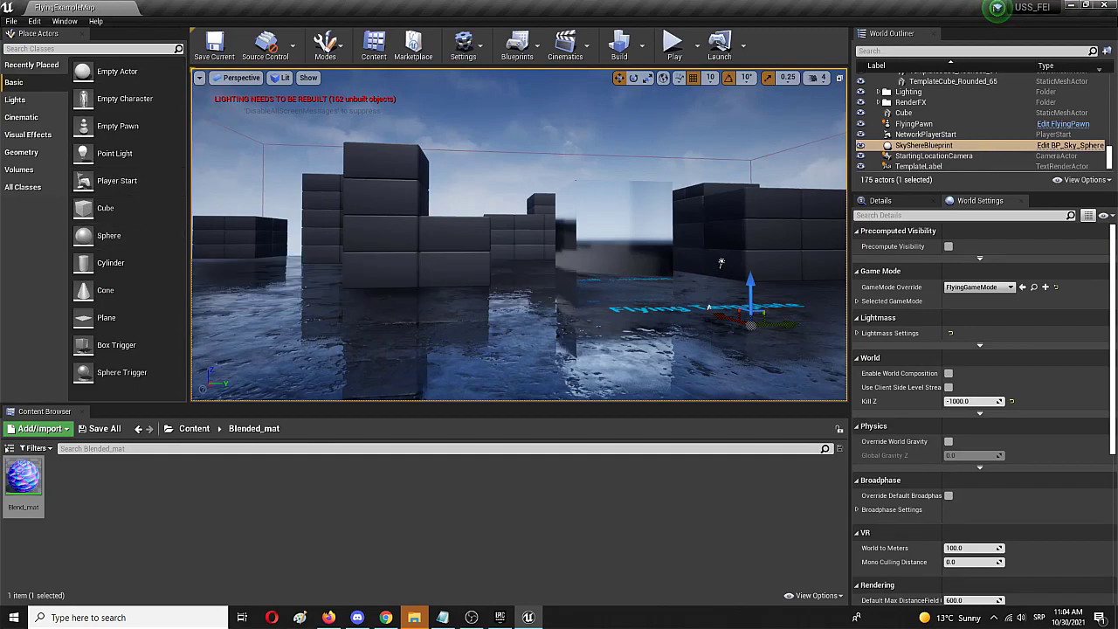
pyautogui.moveTo(721, 262); pyautogui.dragTo(721, 262, button='right')
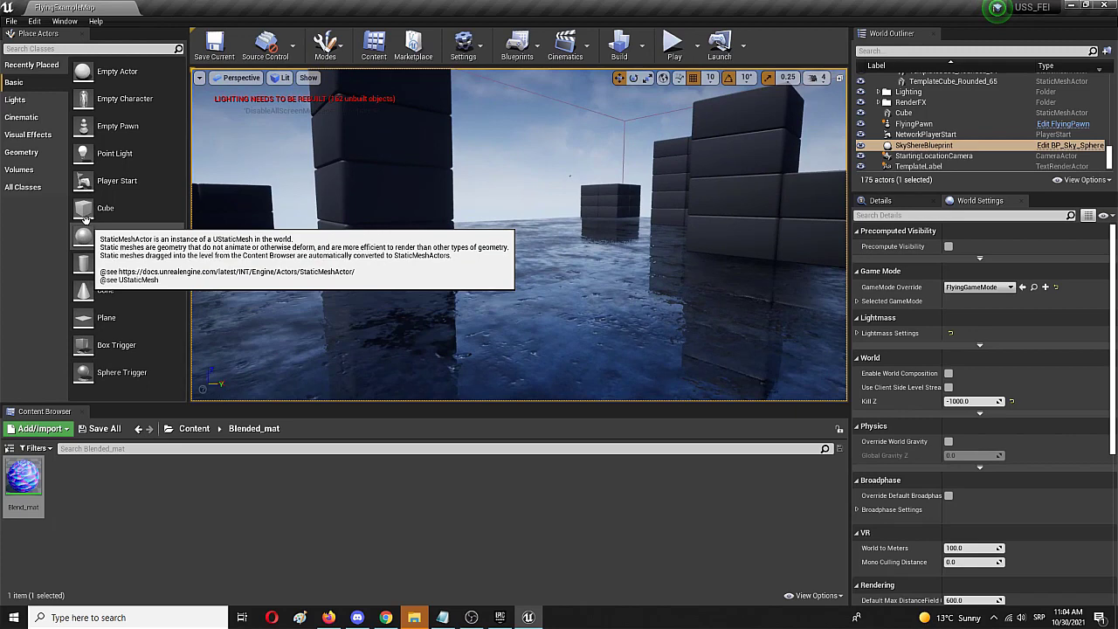
pyautogui.moveTo(84, 214); pyautogui.dragTo(615, 292)
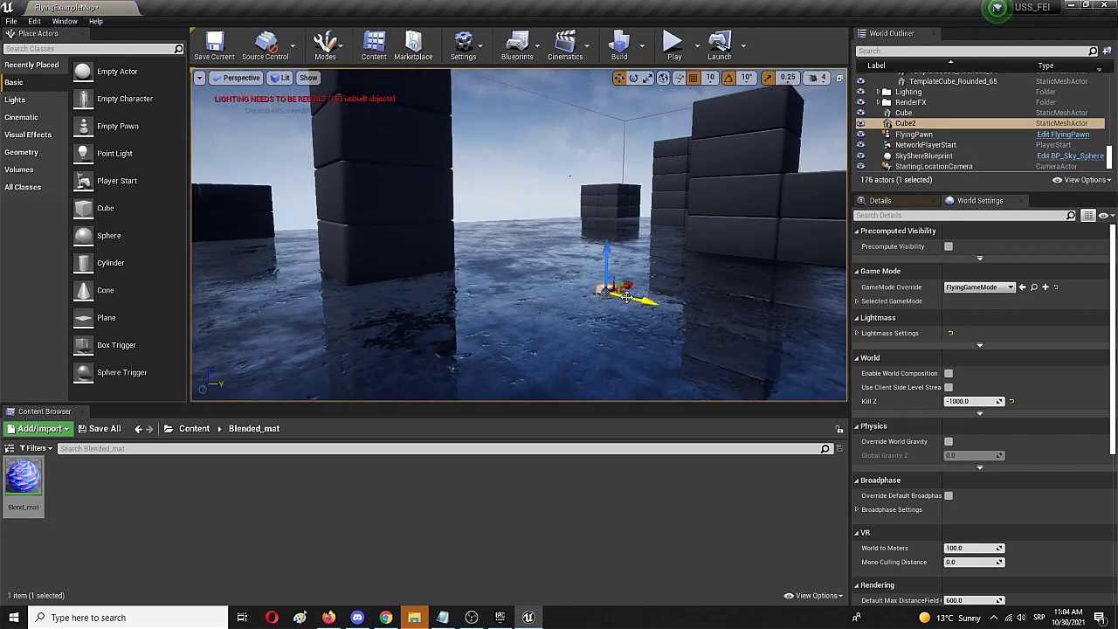
# Step: Scale the cube into a larger box and apply the Blend_mat material to it
pyautogui.press('r')
pyautogui.press('e')
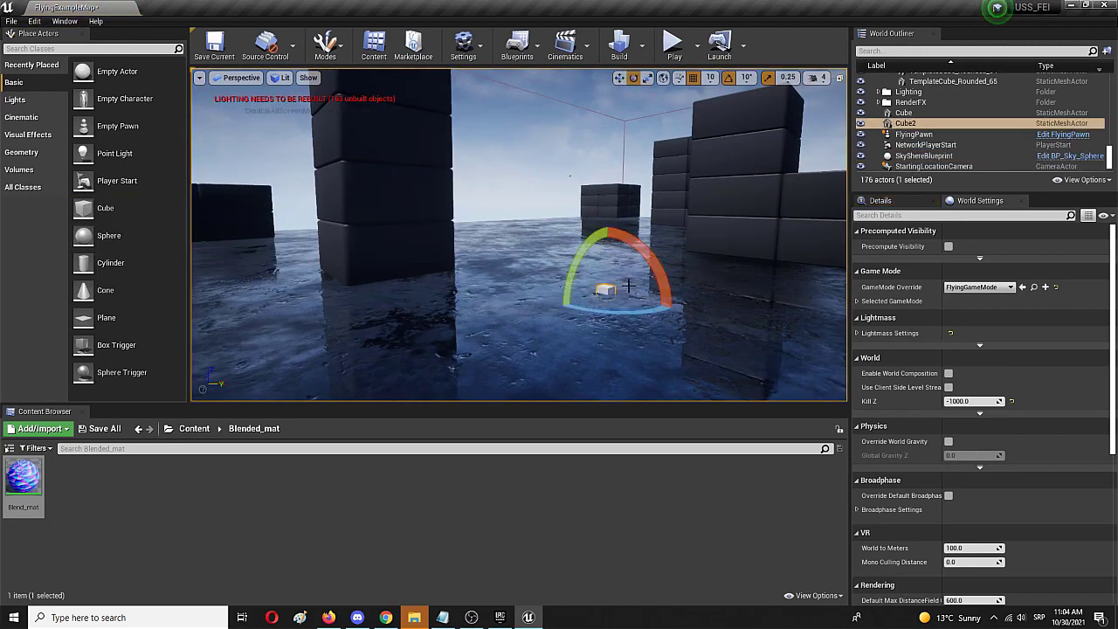
pyautogui.press('r')
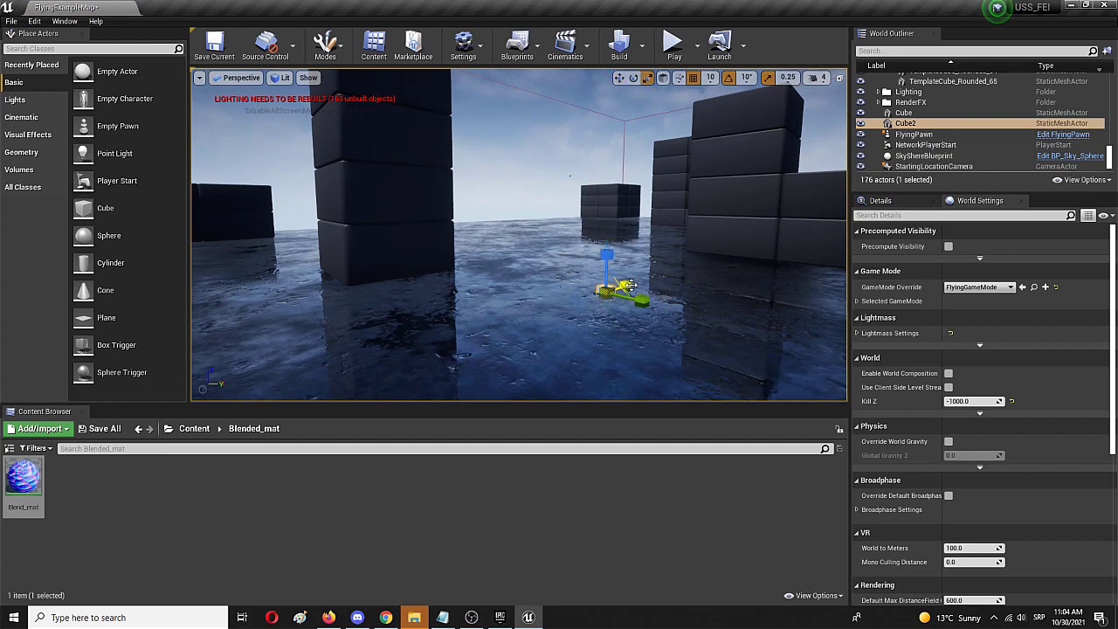
pyautogui.moveTo(622, 286); pyautogui.dragTo(626, 290)
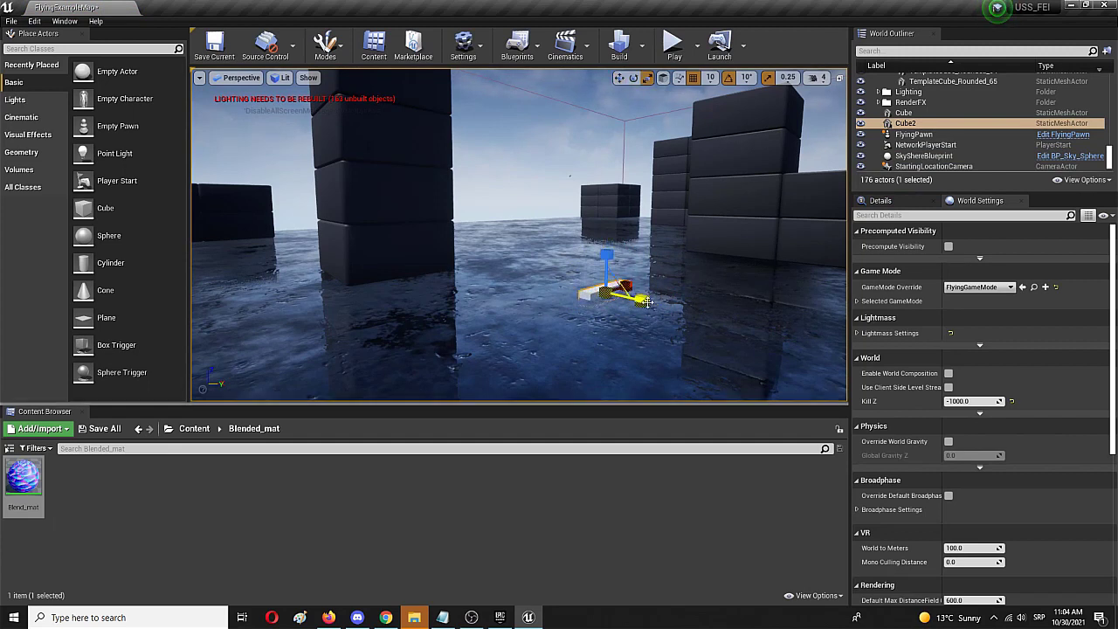
pyautogui.moveTo(624, 288)
pyautogui.mouseDown()
pyautogui.moveTo(588, 235)
pyautogui.moveTo(618, 177)
pyautogui.moveTo(618, 189)
pyautogui.mouseUp()
pyautogui.press('w')
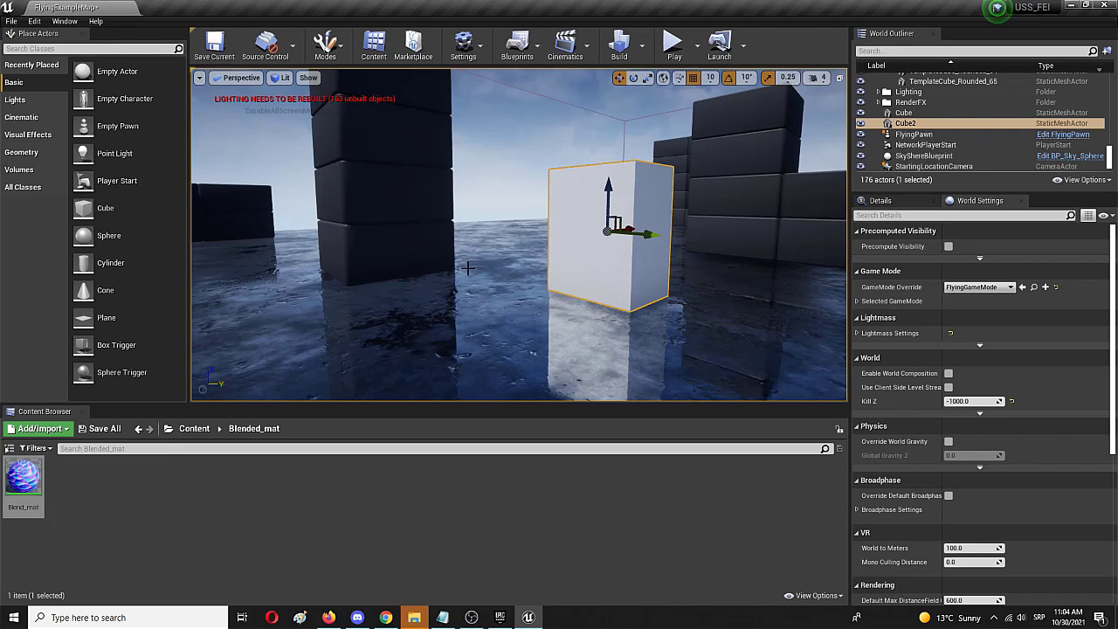
pyautogui.moveTo(24, 478); pyautogui.dragTo(597, 234)
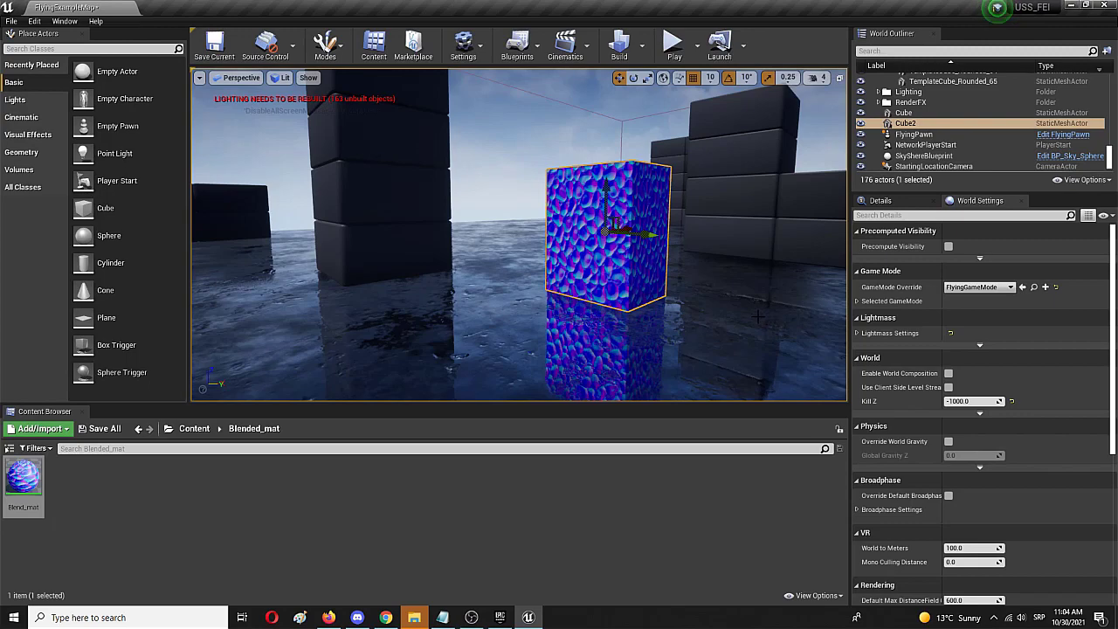
pyautogui.moveTo(784, 328); pyautogui.dragTo(461, 166, button='right')
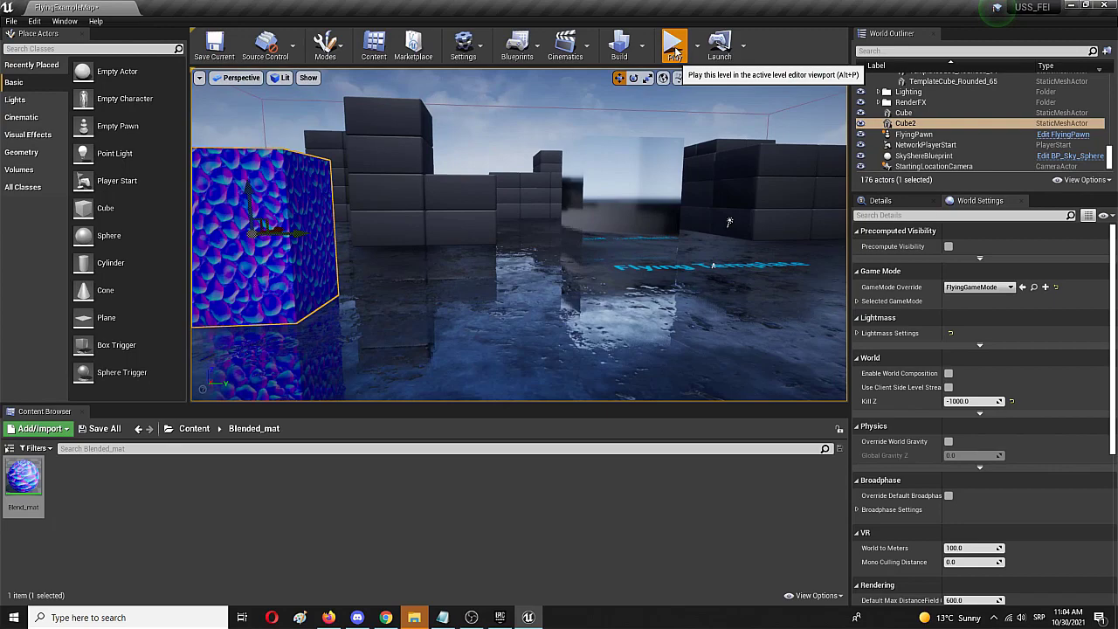
# Step: Start Play mode and steer the ship with the arrow keys past the Blend_mat cube and pillars
pyautogui.click(675, 51)
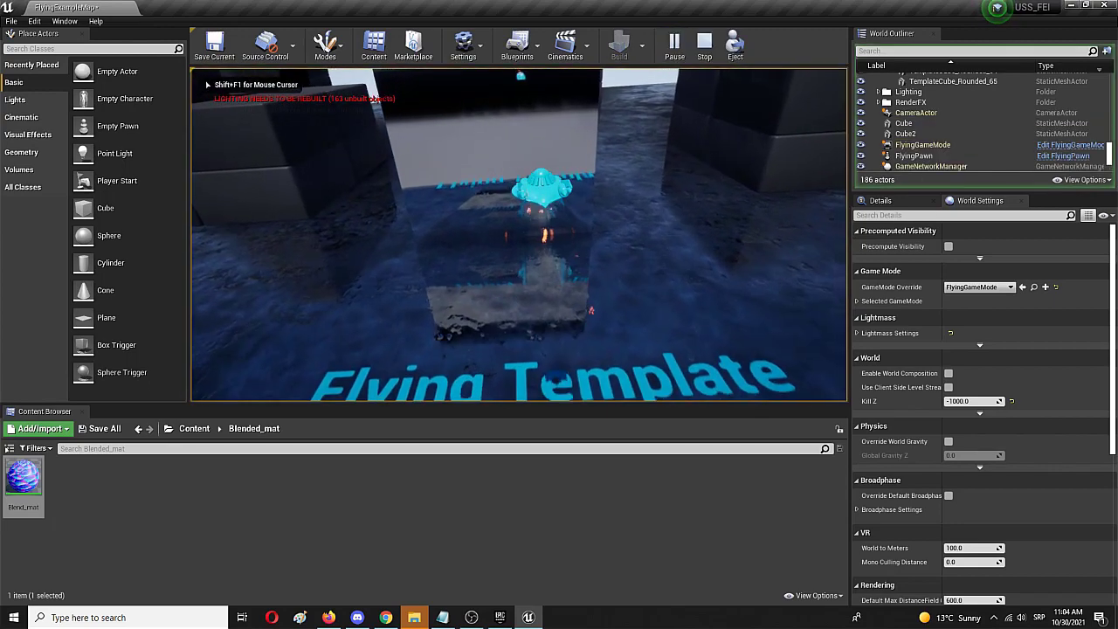
pyautogui.press('Down')
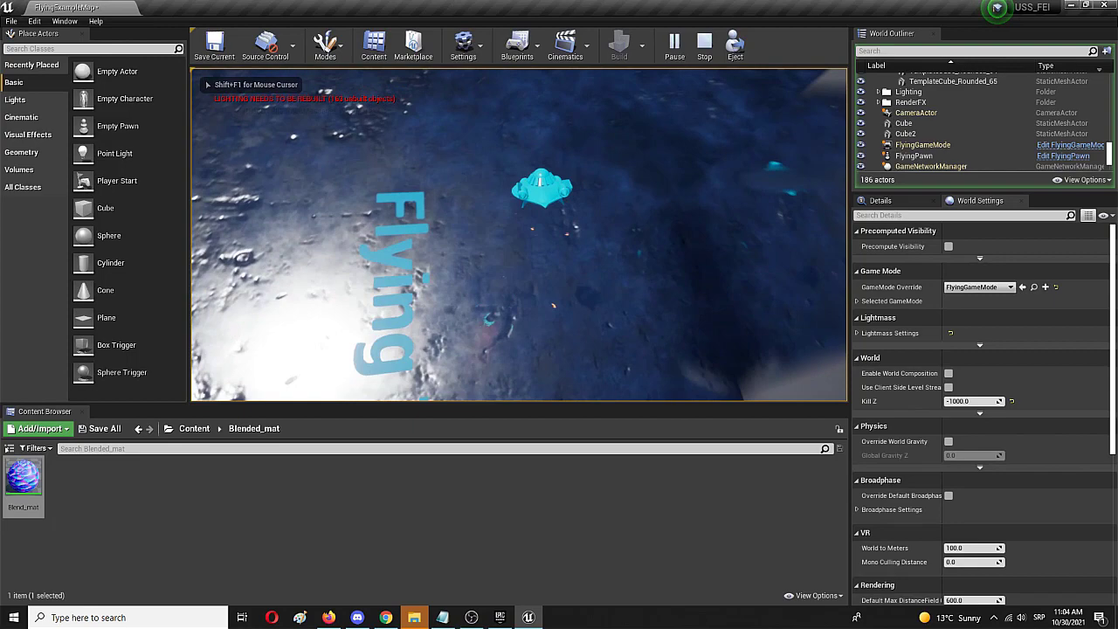
pyautogui.press('Up')
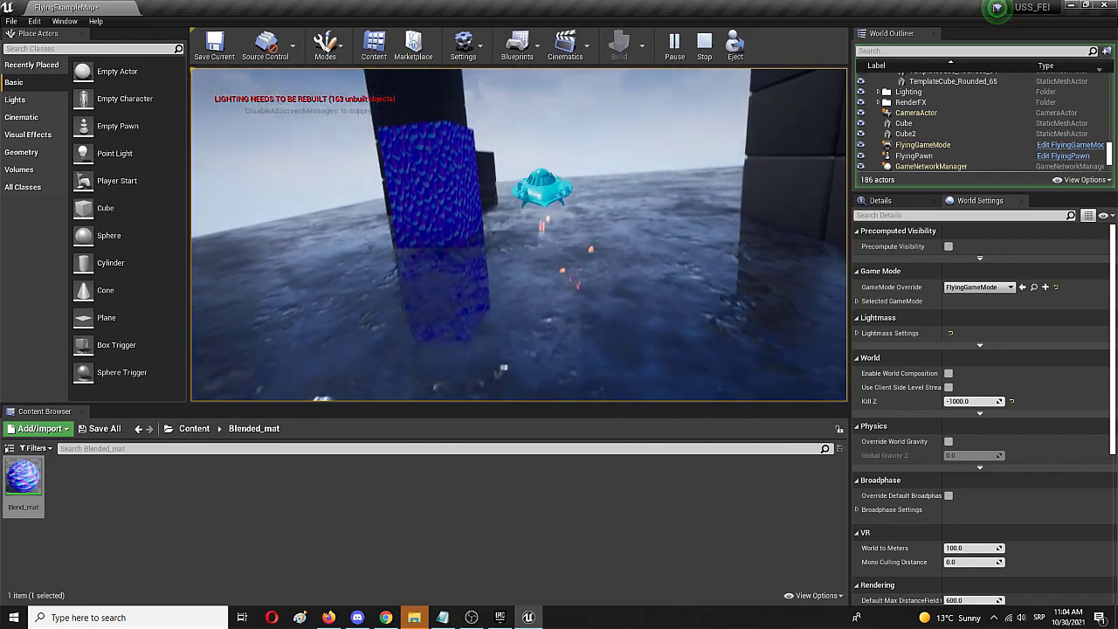
pyautogui.press('Left')
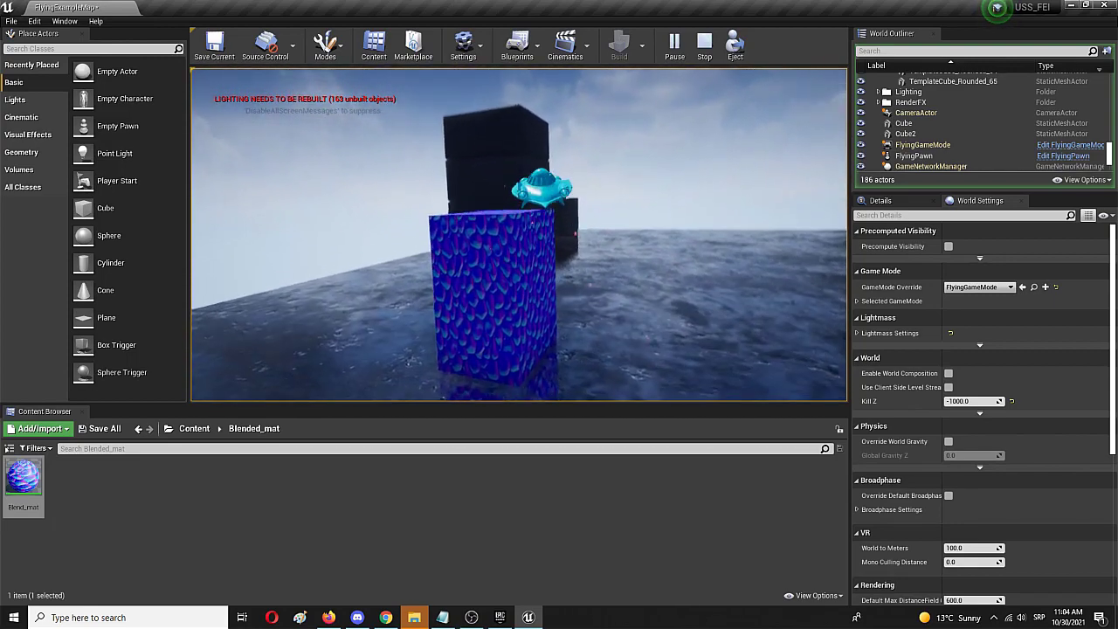
pyautogui.press('Down')
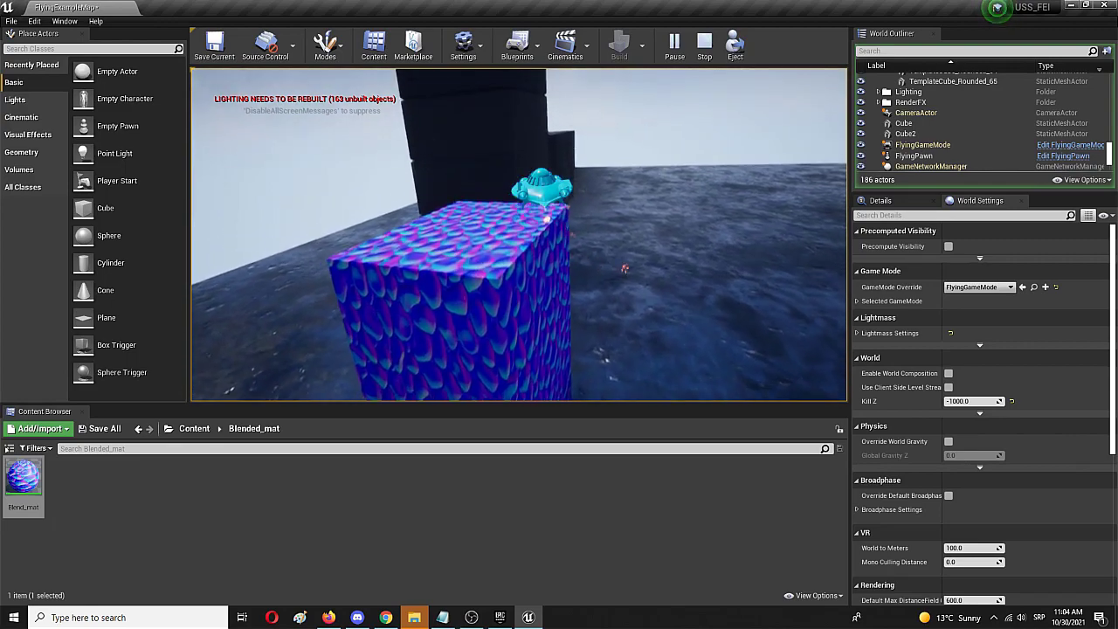
pyautogui.press('Up')
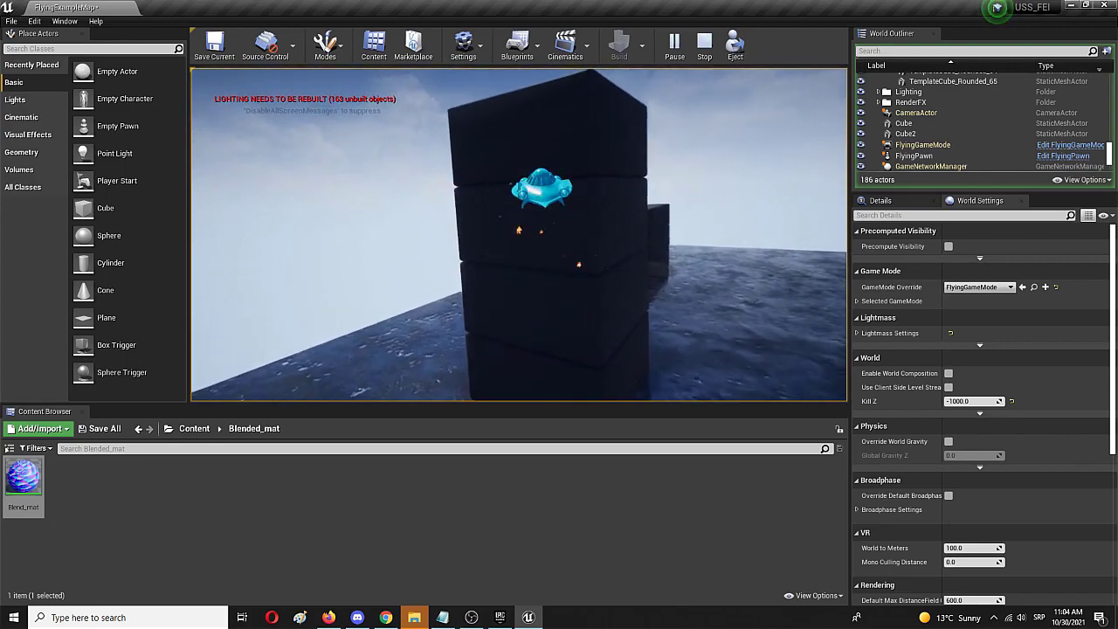
pyautogui.press('Left')
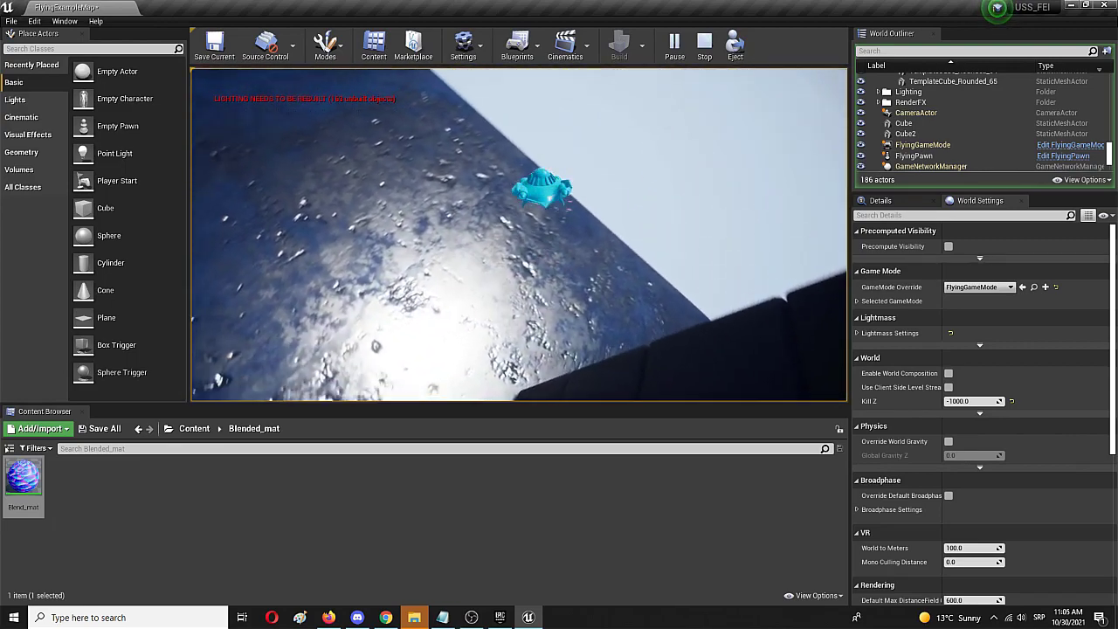
pyautogui.press('Up')
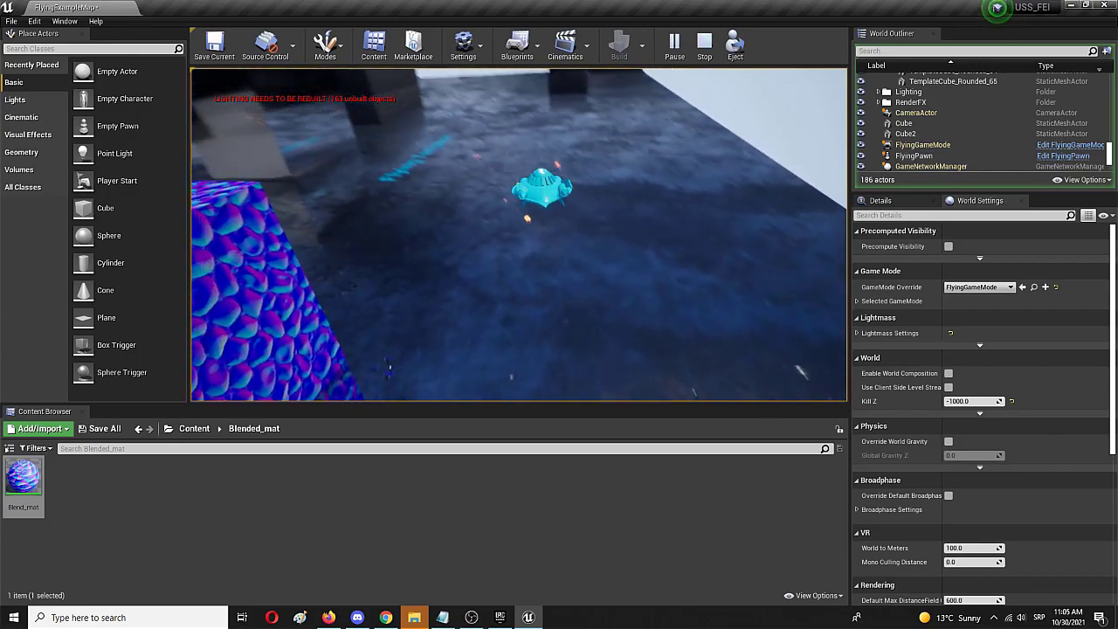
pyautogui.press('Left')
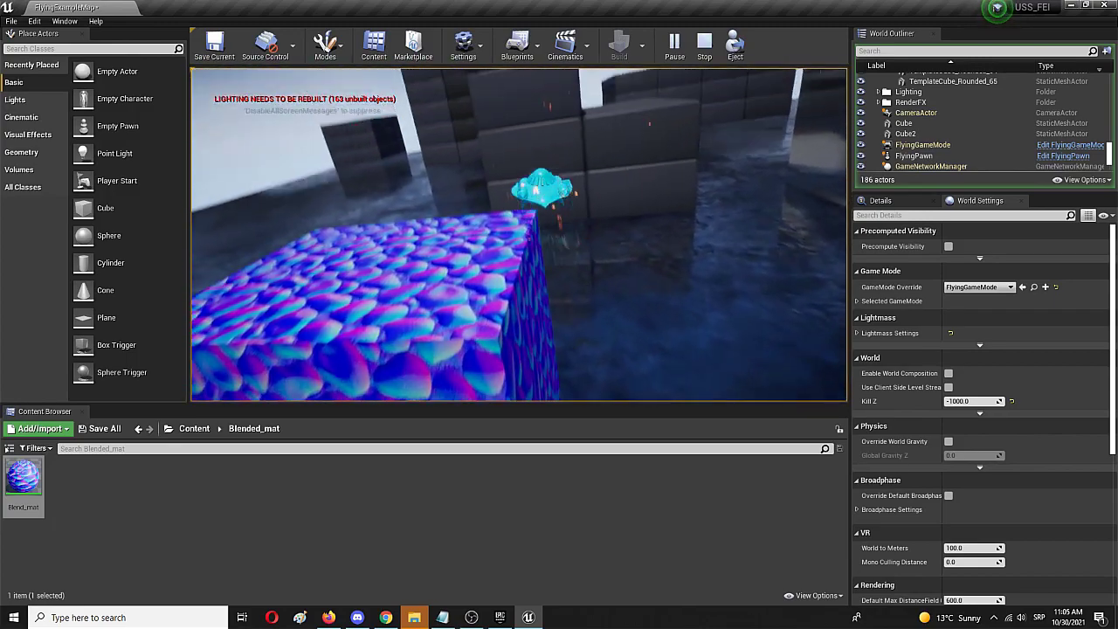